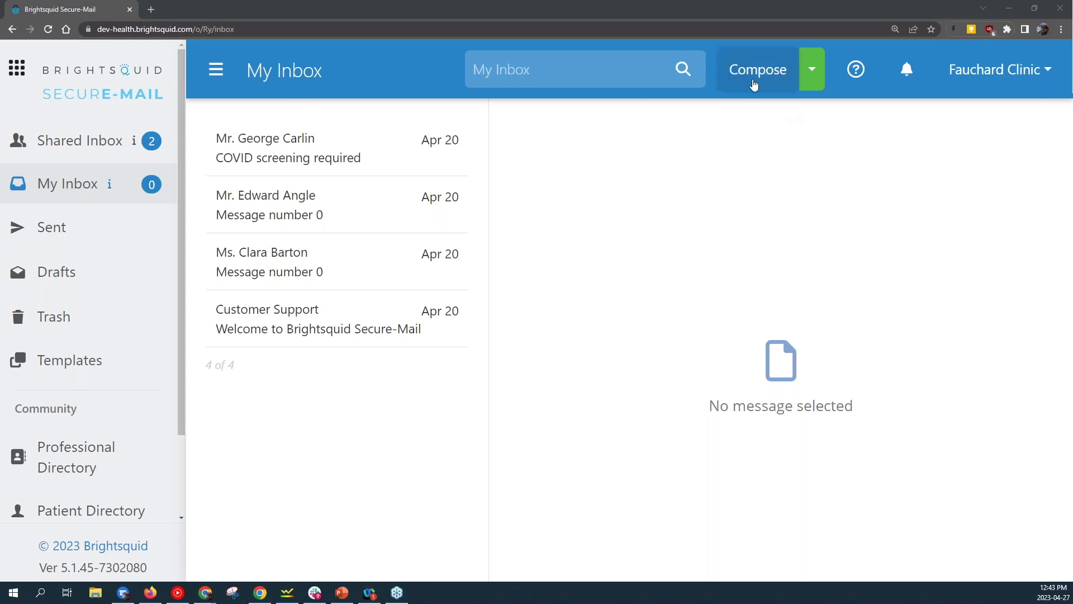
- Compose a new message addressed to the patient, with "test" as both the subject and the message body
{"action": "left_click", "coordinate": [756, 69]}
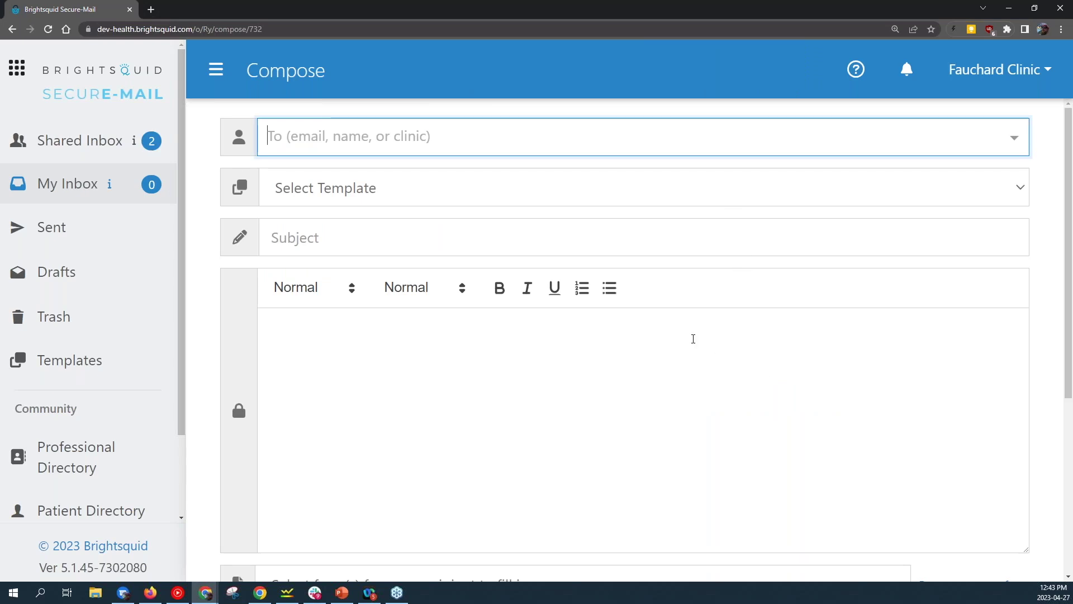
{"action": "scroll", "coordinate": [692, 338], "scroll_direction": "down", "scroll_amount": 5}
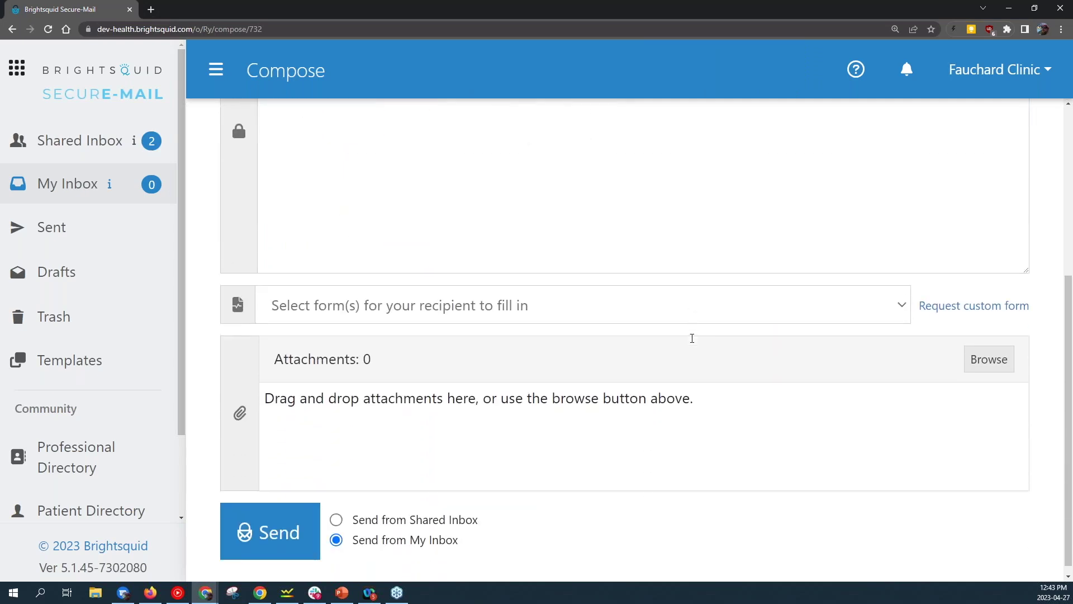
{"action": "scroll", "coordinate": [692, 337], "scroll_direction": "down", "scroll_amount": 1}
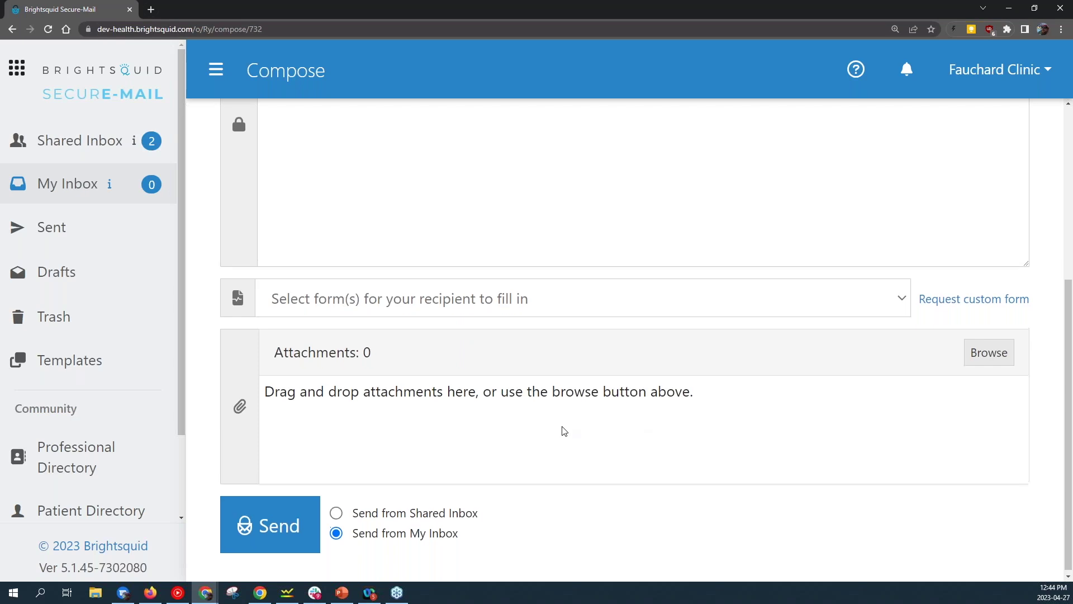
{"action": "type", "text": "ada"}
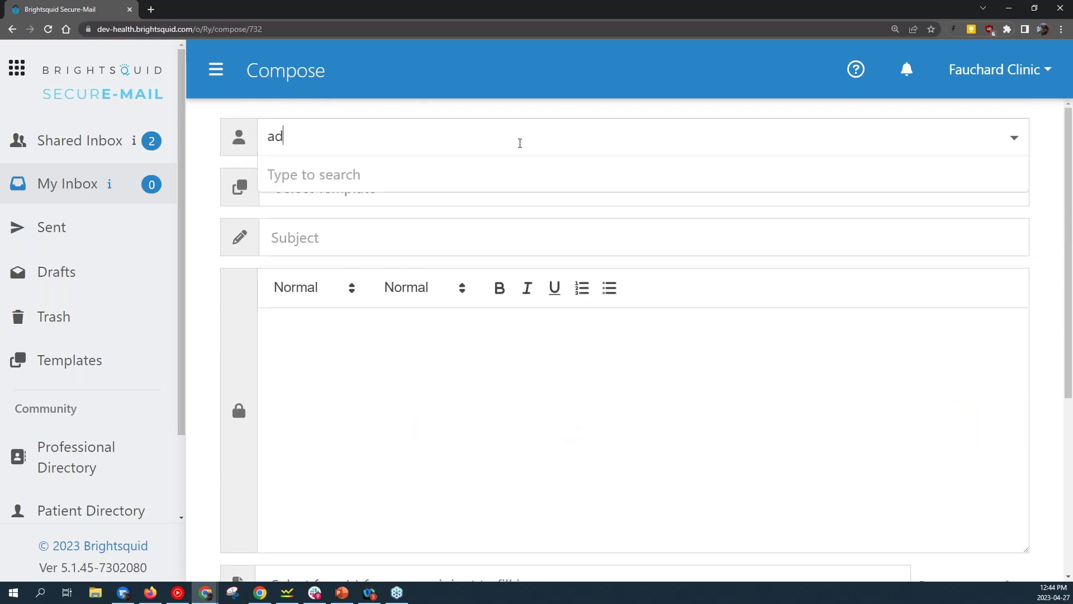
{"action": "left_click", "coordinate": [516, 175]}
{"action": "left_click", "coordinate": [431, 235]}
{"action": "type", "text": "test"}
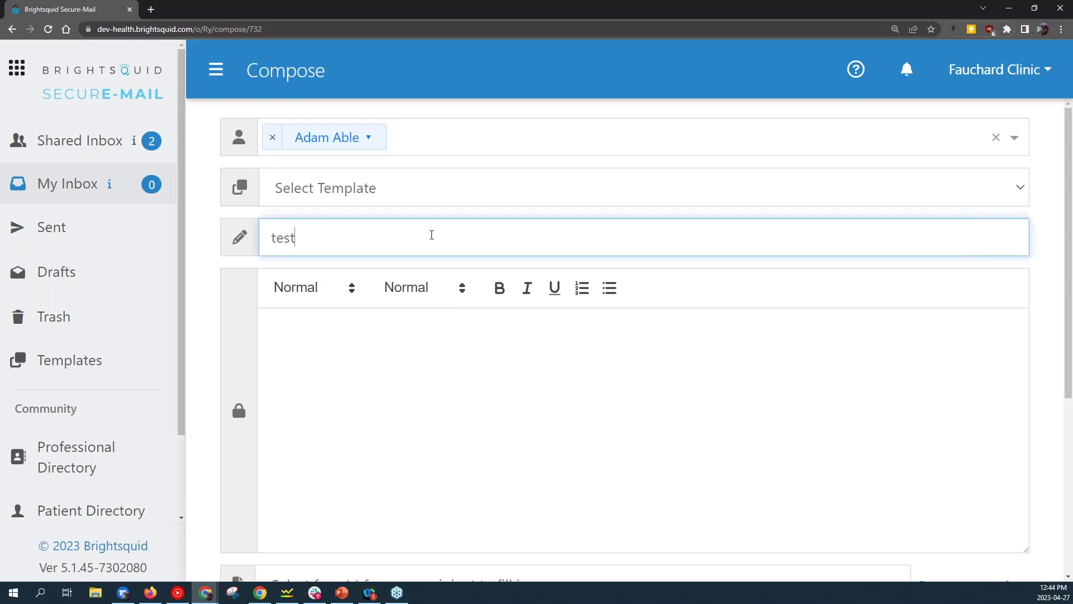
{"action": "left_click", "coordinate": [414, 424]}
{"action": "type", "text": "test"}
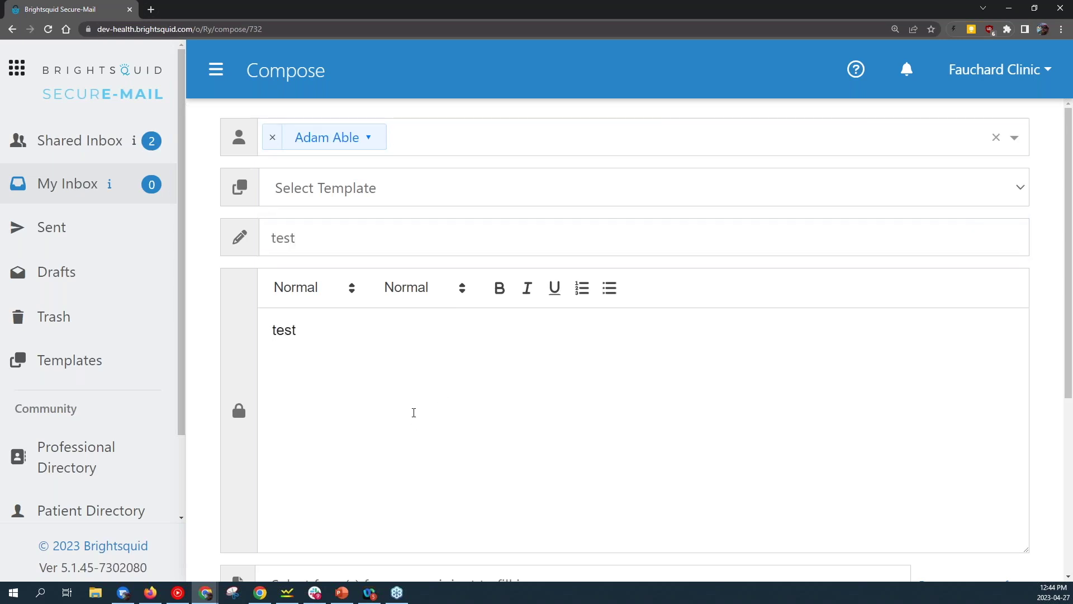
- Add the COVID Screening, Patient Medical History and Send Pictures forms to the message for the recipient to fill in
{"action": "scroll", "coordinate": [413, 412], "scroll_direction": "down", "scroll_amount": 5}
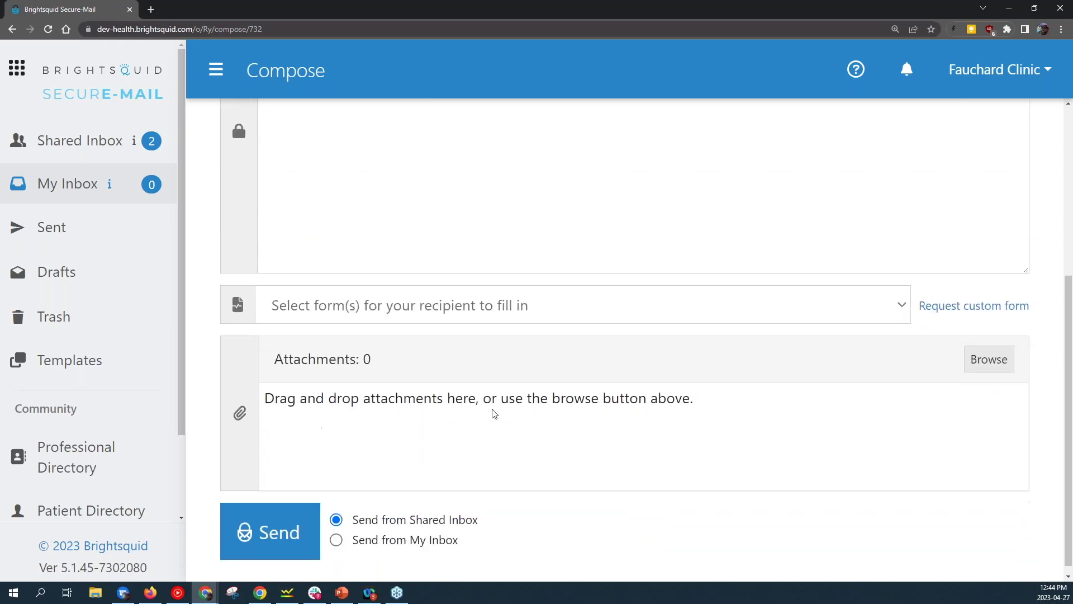
{"action": "left_click", "coordinate": [901, 307]}
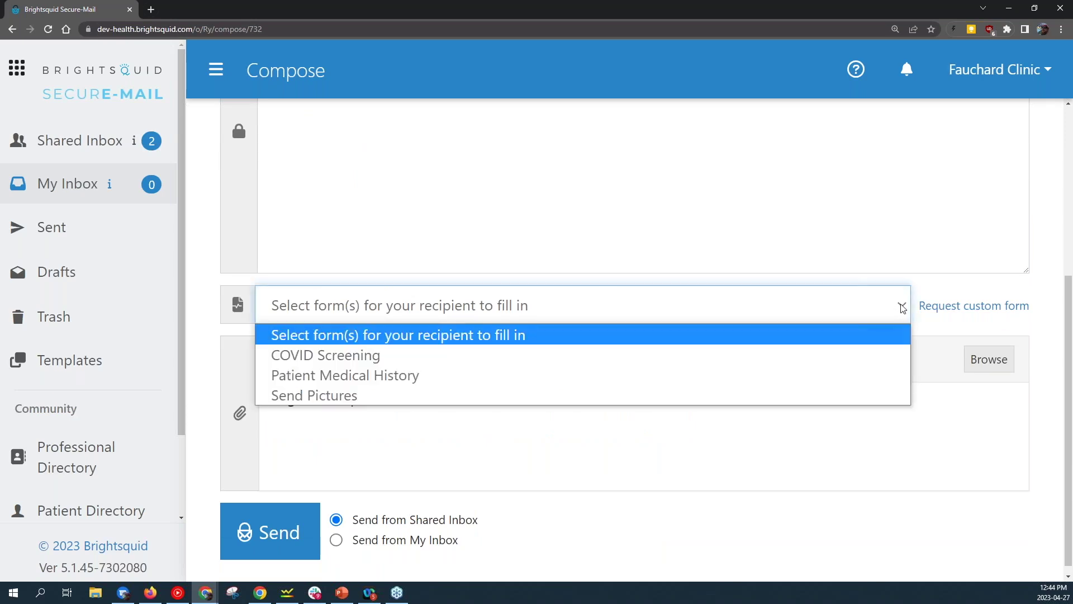
{"action": "left_click", "coordinate": [688, 355]}
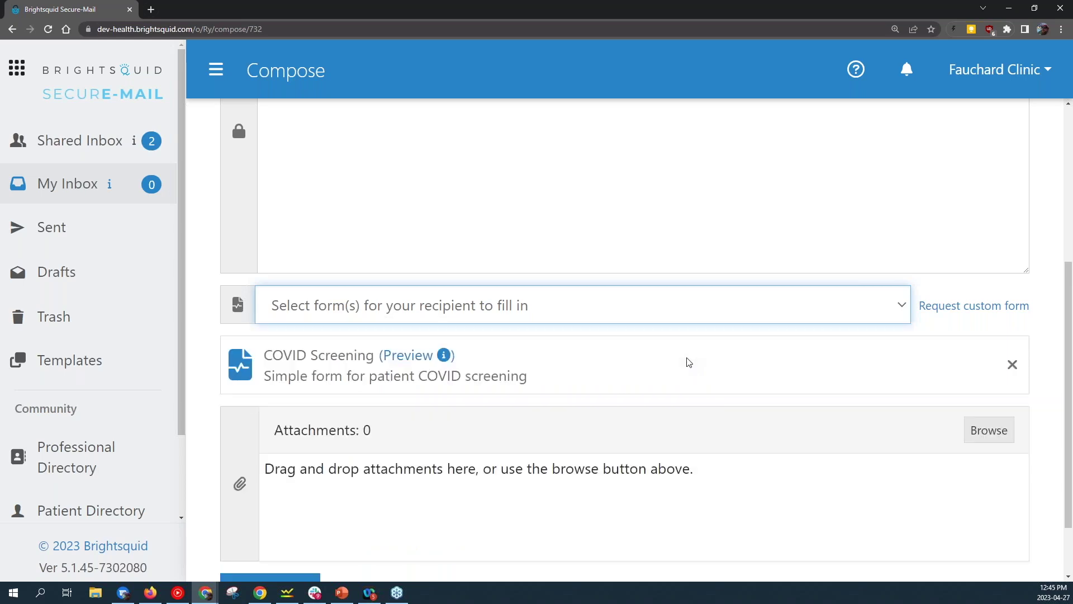
{"action": "left_click", "coordinate": [899, 306]}
{"action": "left_click", "coordinate": [762, 377]}
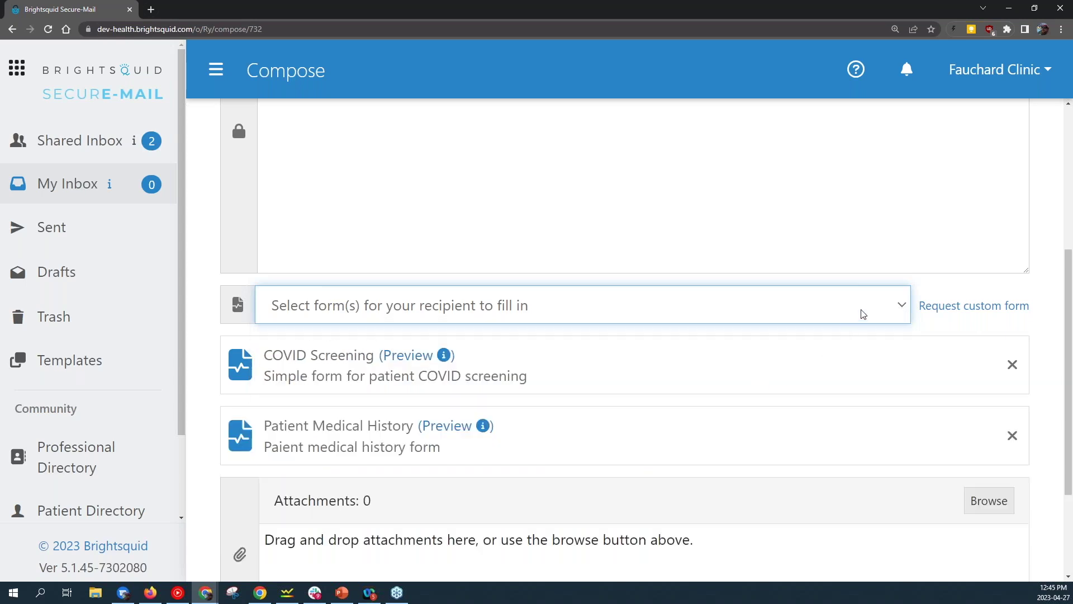
{"action": "left_click", "coordinate": [858, 314]}
{"action": "left_click", "coordinate": [630, 393]}
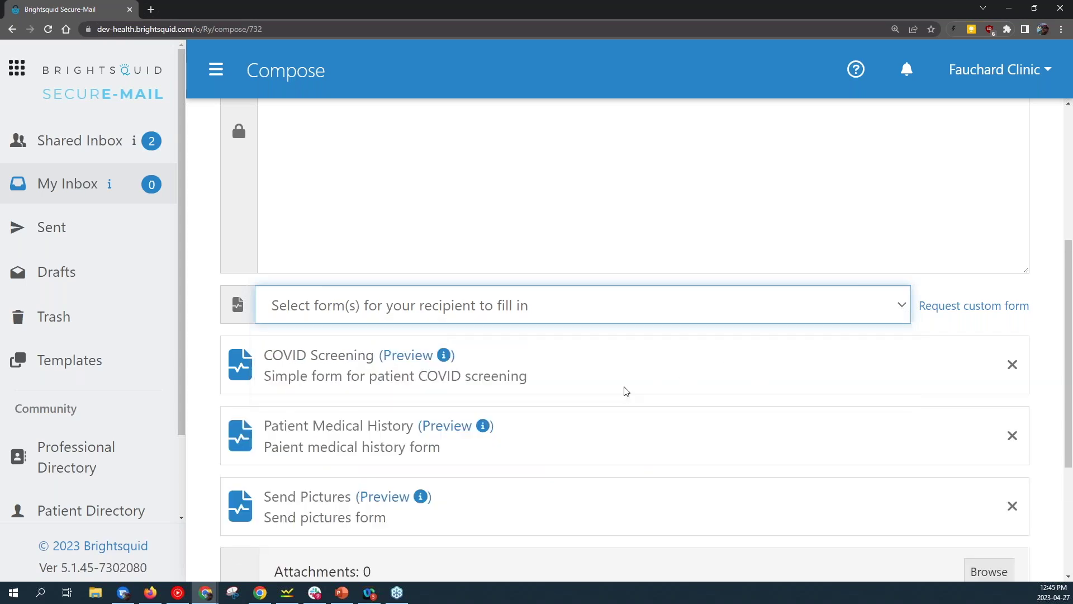
- Preview the attached COVID Screening form from beginning to end, and close the preview
{"action": "scroll", "coordinate": [592, 398], "scroll_direction": "down", "scroll_amount": 2}
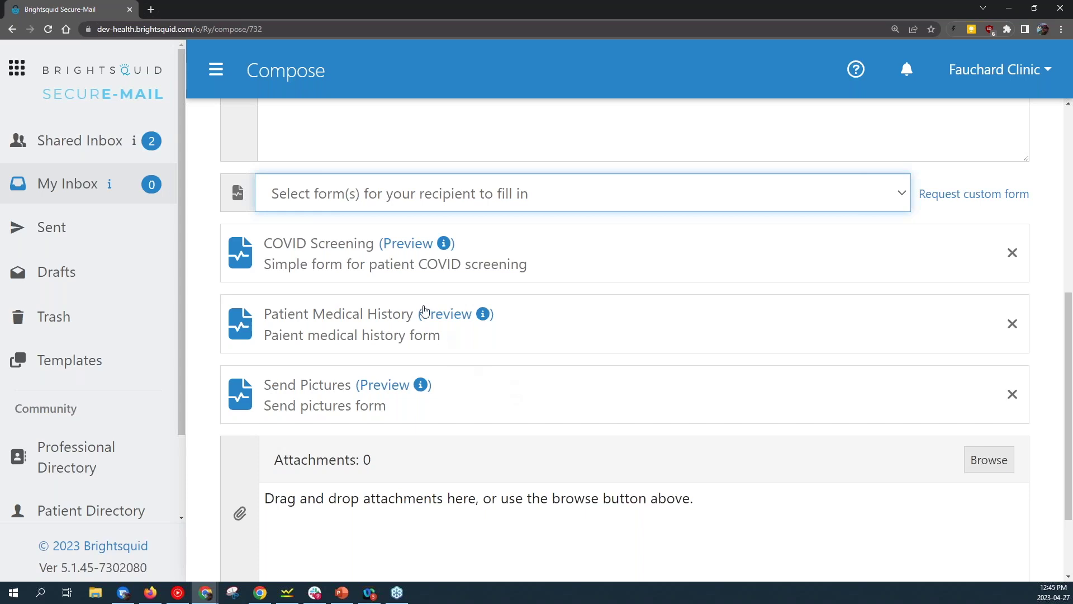
{"action": "left_click", "coordinate": [415, 243]}
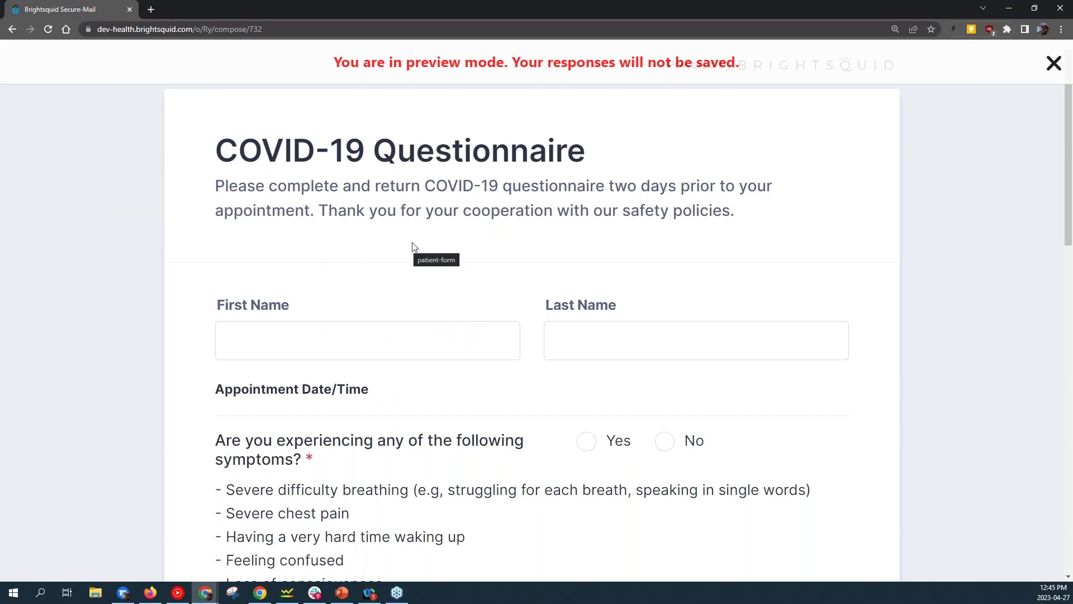
{"action": "scroll", "coordinate": [417, 244], "scroll_direction": "down", "scroll_amount": 8}
{"action": "scroll", "coordinate": [434, 319], "scroll_direction": "up", "scroll_amount": 9}
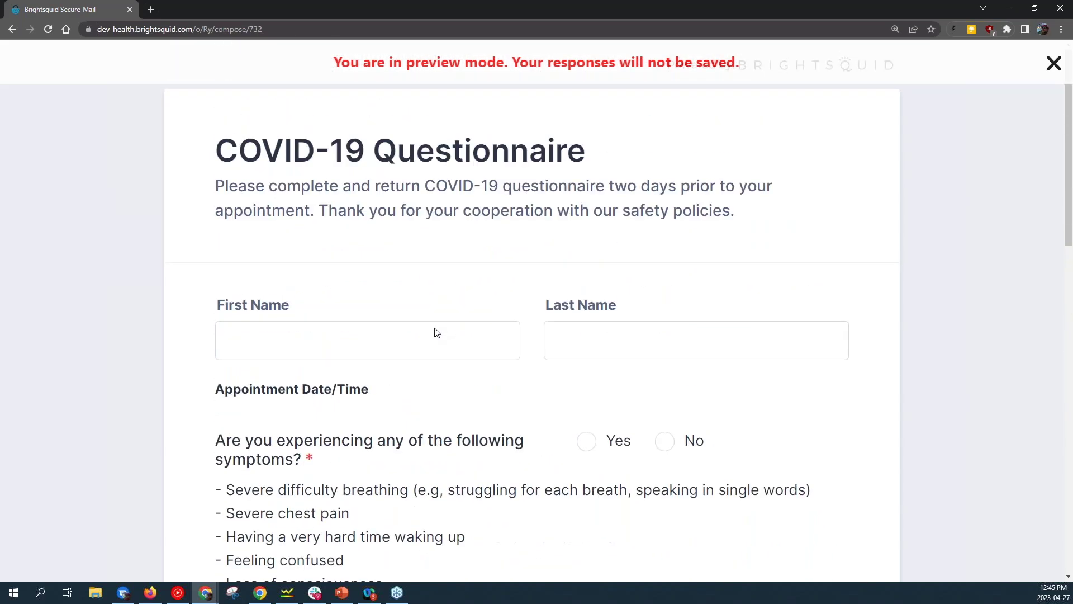
{"action": "left_click", "coordinate": [1053, 64]}
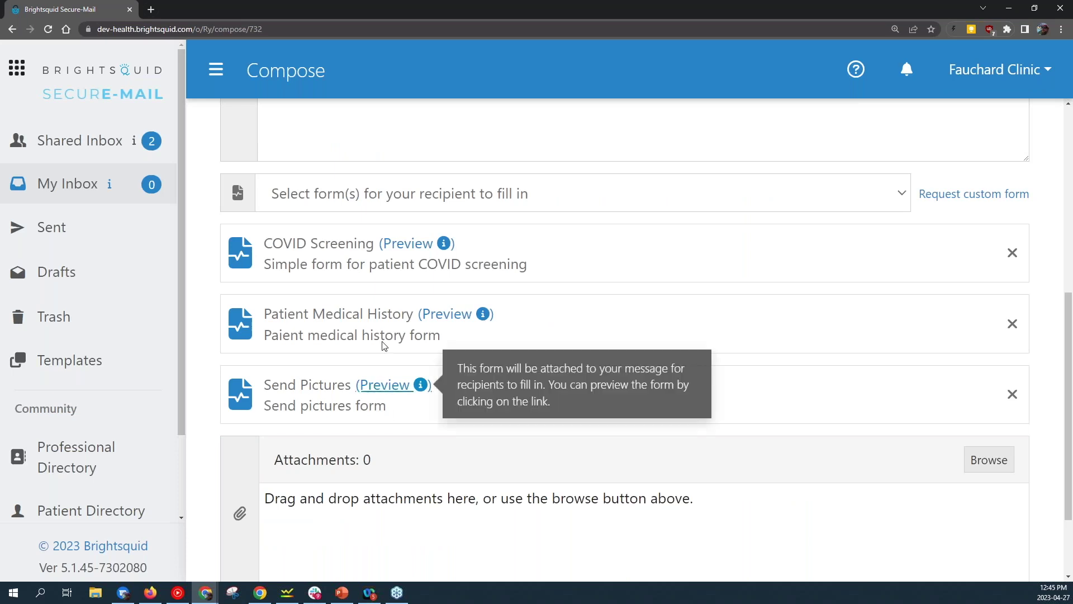
- Preview the Send Pictures form, including the file chooser of its Attach Image 1 field, and close the preview without choosing a file
{"action": "left_click", "coordinate": [391, 387]}
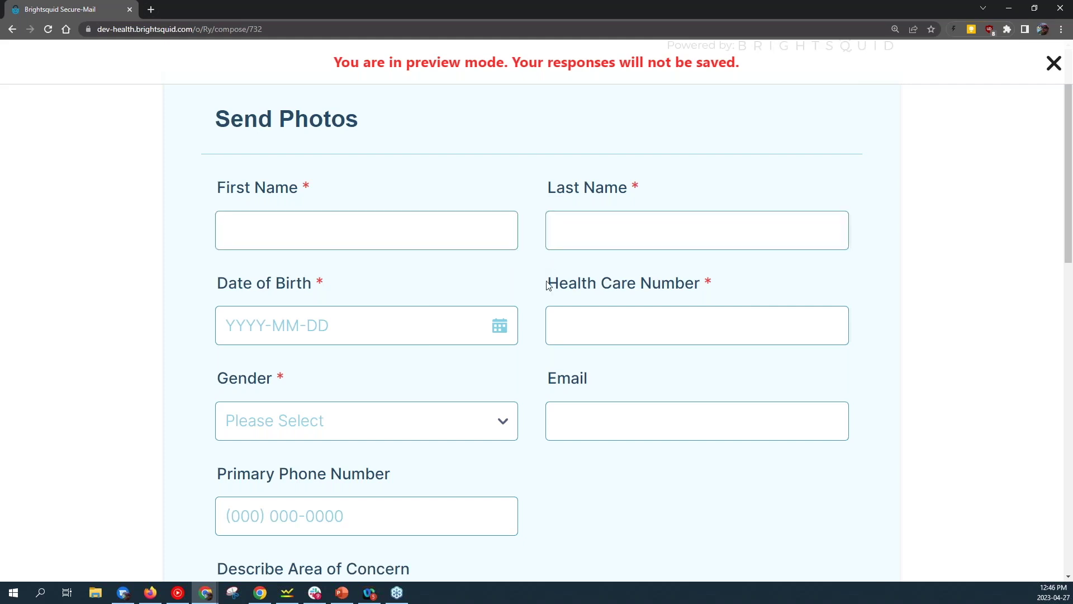
{"action": "scroll", "coordinate": [547, 285], "scroll_direction": "down", "scroll_amount": 3}
{"action": "scroll", "coordinate": [547, 287], "scroll_direction": "down", "scroll_amount": 10}
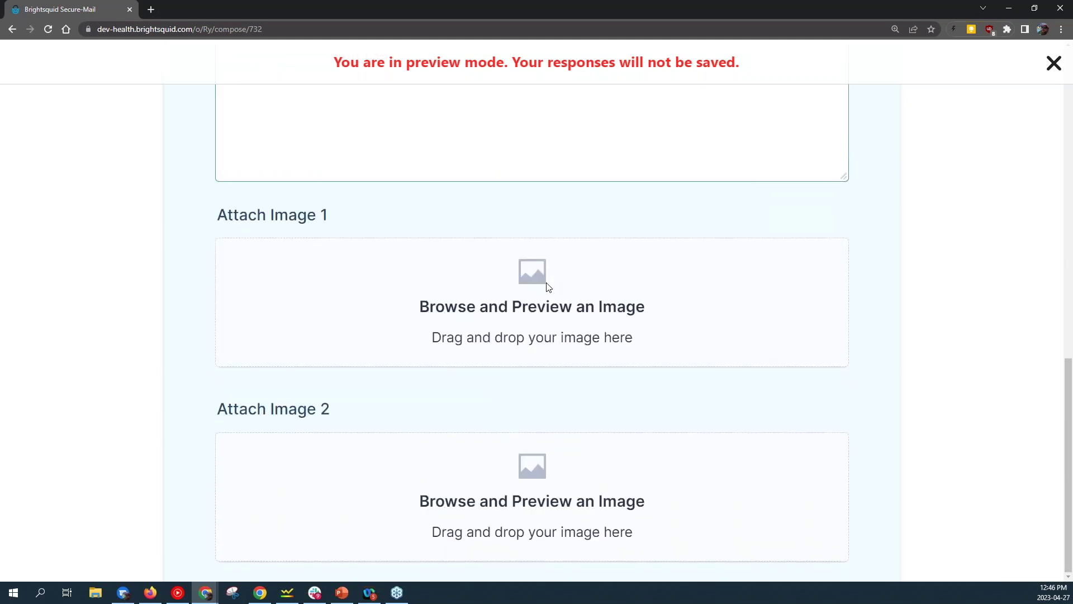
{"action": "left_click", "coordinate": [511, 342]}
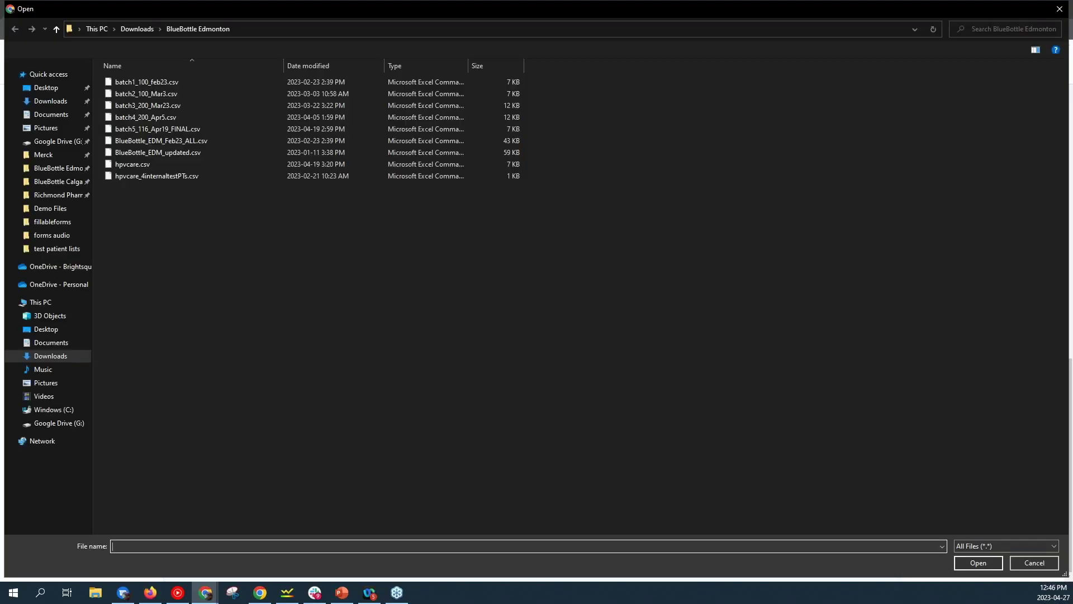
{"action": "key", "text": "Escape"}
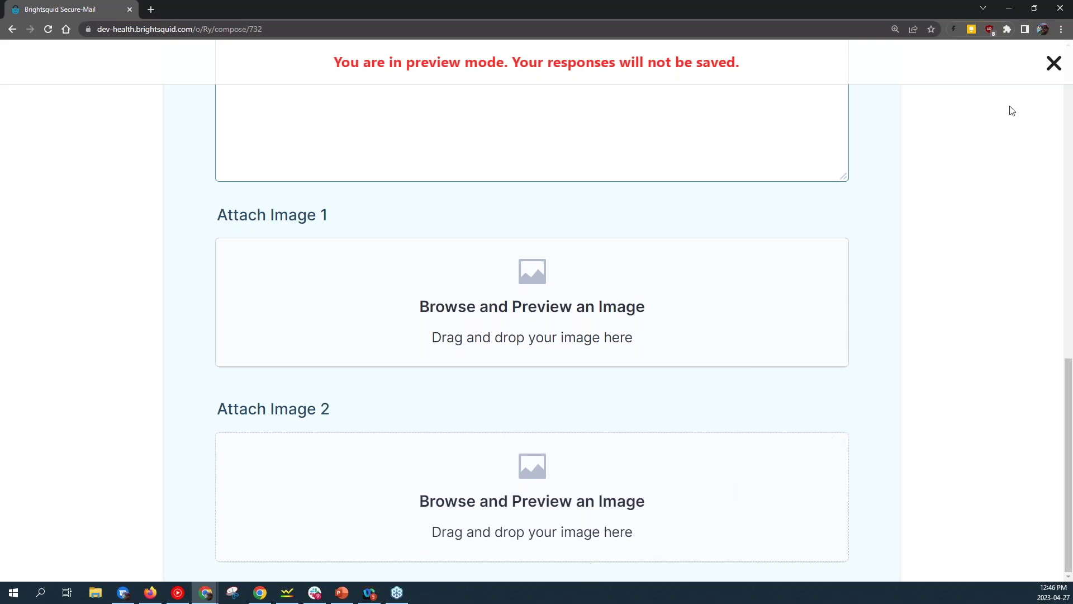
{"action": "left_click", "coordinate": [1053, 65]}
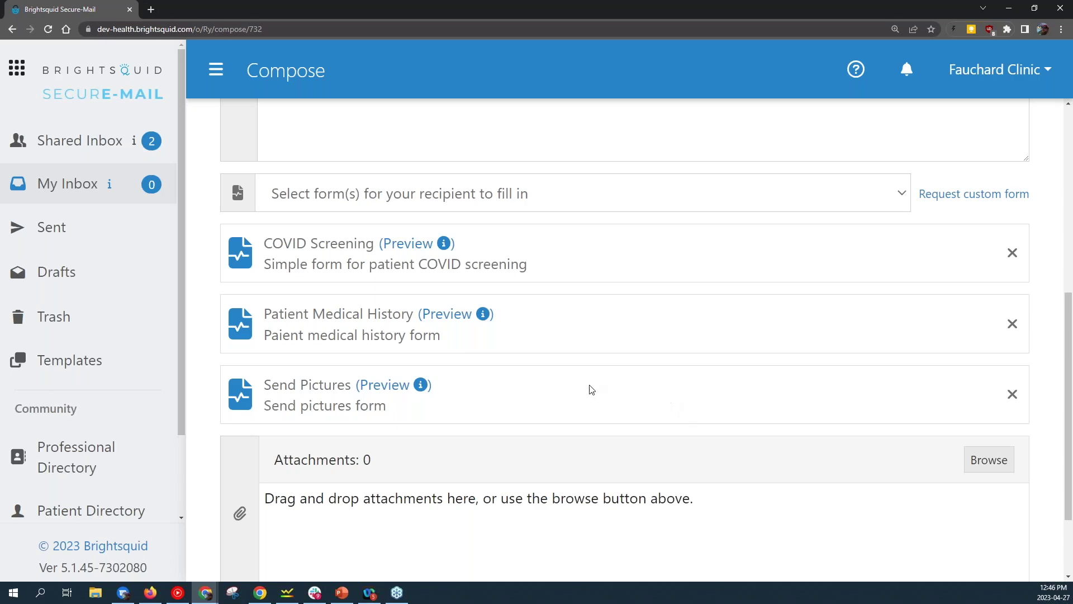
- Review the test message with its three attached forms and send it to the patient
{"action": "scroll", "coordinate": [569, 352], "scroll_direction": "up", "scroll_amount": 5}
{"action": "scroll", "coordinate": [568, 352], "scroll_direction": "up", "scroll_amount": 2}
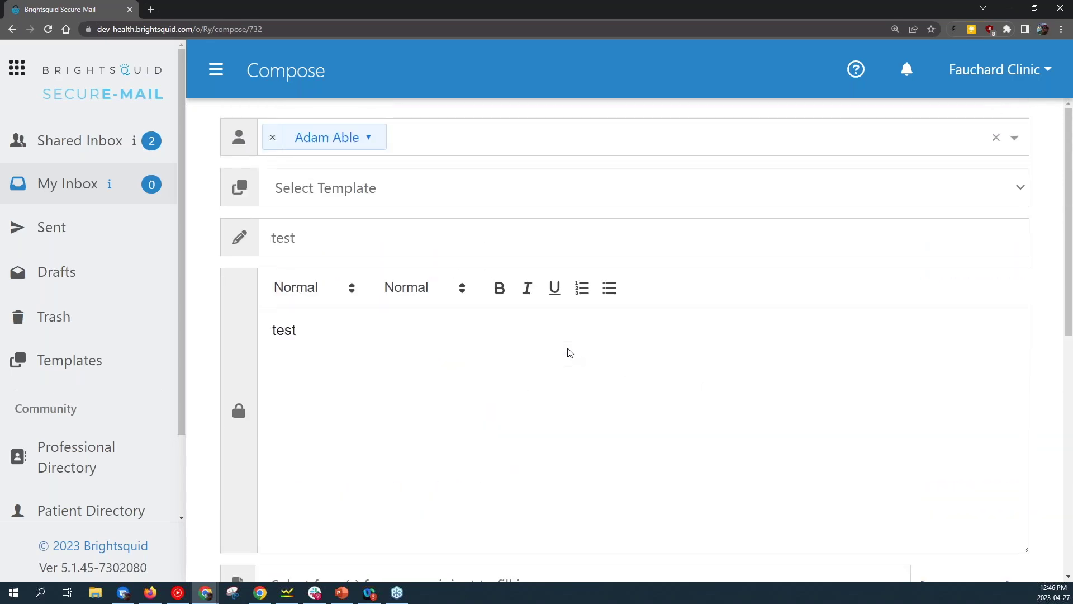
{"action": "scroll", "coordinate": [567, 352], "scroll_direction": "down", "scroll_amount": 9}
{"action": "left_click", "coordinate": [292, 497]}
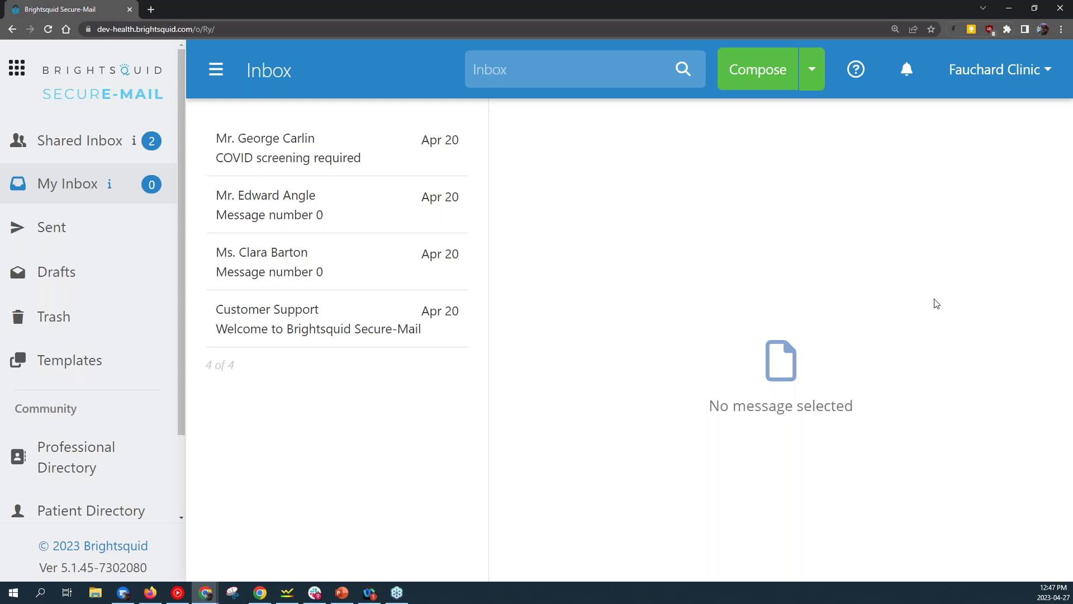
- Open the unread Apr 27 "Welcome to our Clinic!" conversation in the Shared Inbox
{"action": "left_click", "coordinate": [98, 150]}
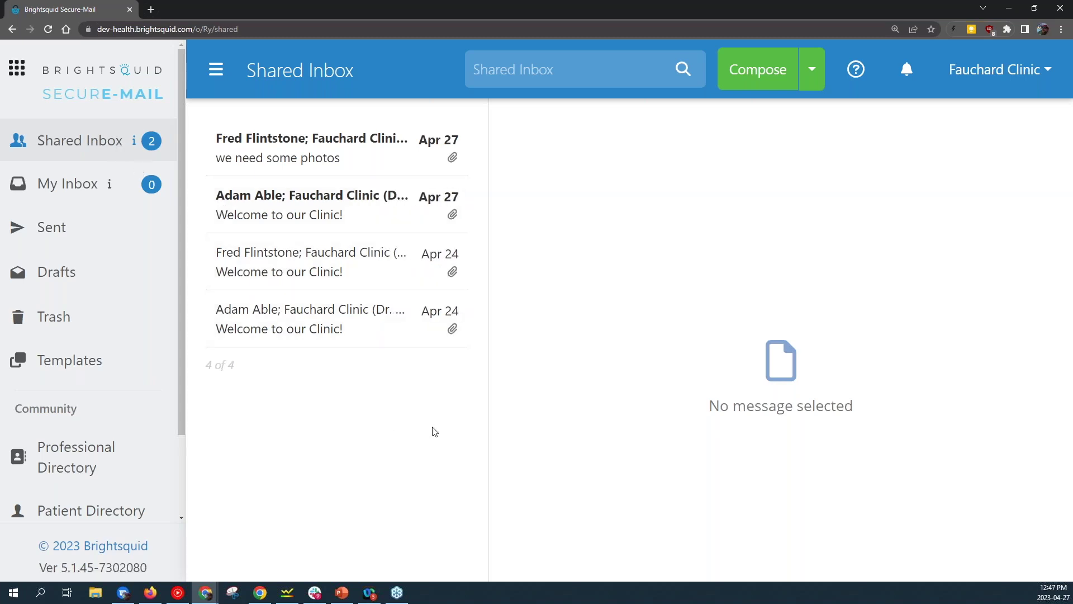
{"action": "left_click", "coordinate": [335, 206]}
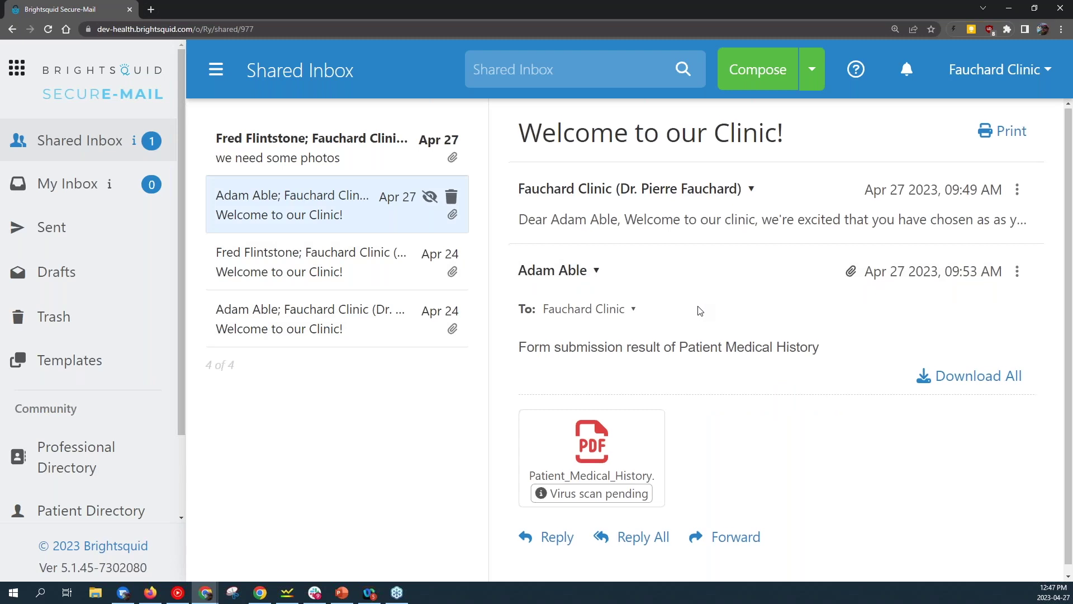
{"action": "scroll", "coordinate": [699, 311], "scroll_direction": "down", "scroll_amount": 1}
- View both pages of the submitted Patient_Medical_History PDF attached to the patient's reply, and close the viewer
{"action": "mouse_move", "coordinate": [612, 470]}
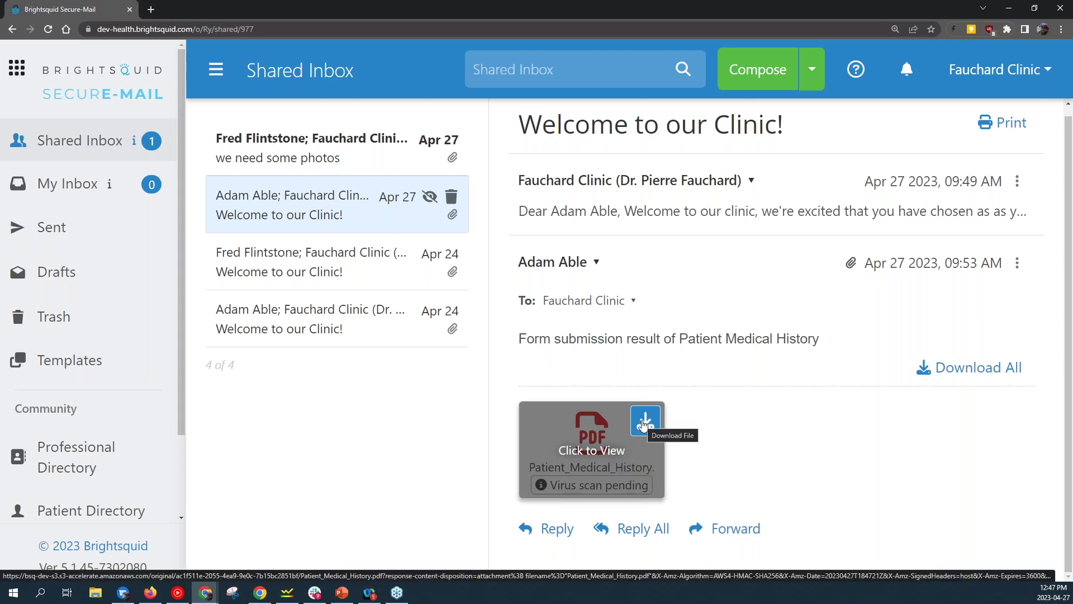
{"action": "left_click", "coordinate": [588, 451]}
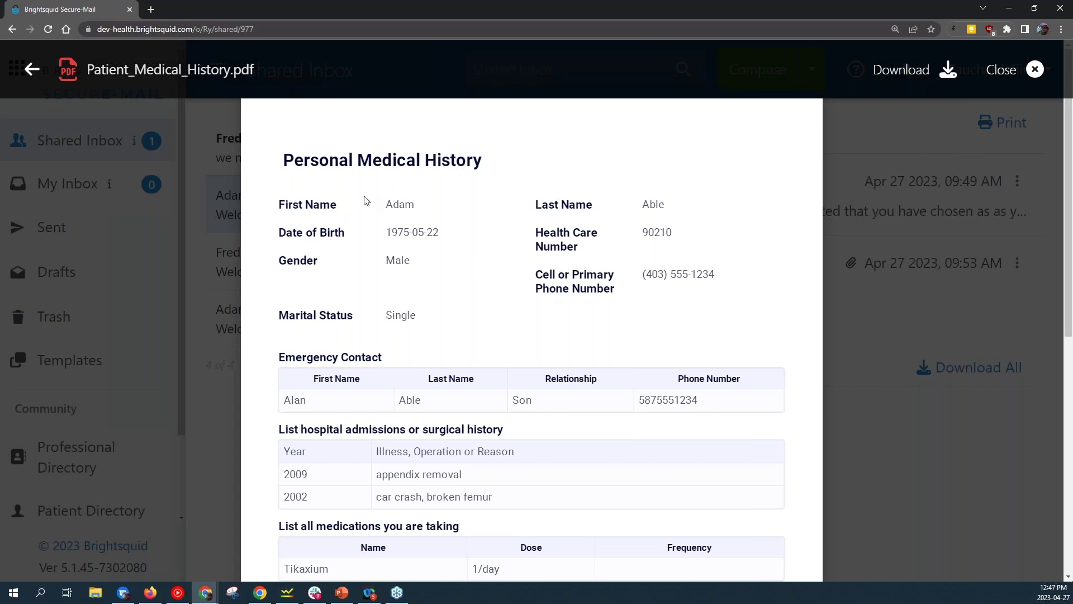
{"action": "scroll", "coordinate": [546, 267], "scroll_direction": "down", "scroll_amount": 3}
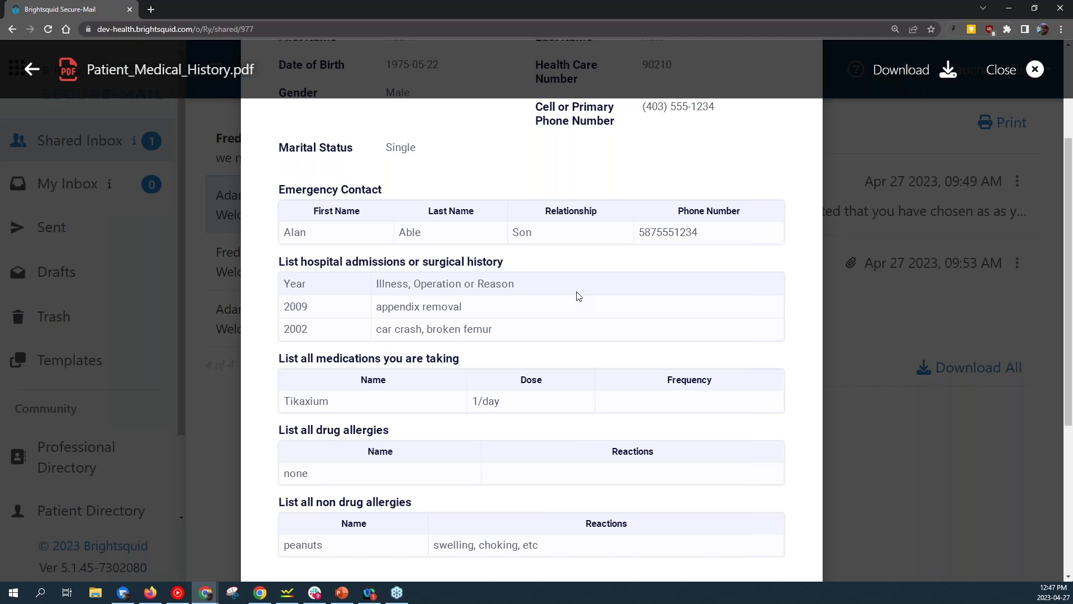
{"action": "scroll", "coordinate": [578, 297], "scroll_direction": "down", "scroll_amount": 2}
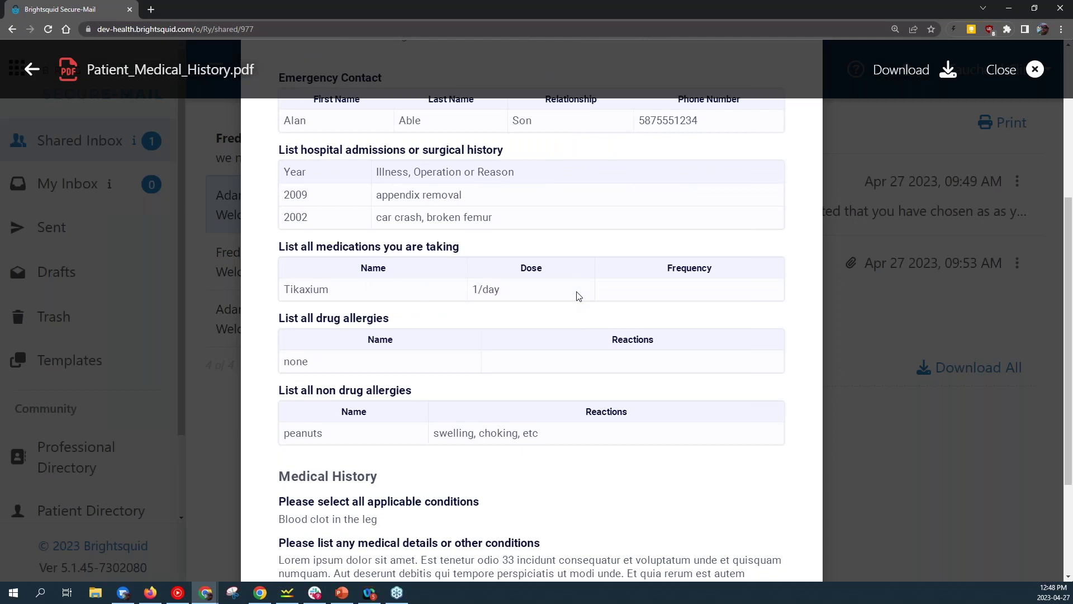
{"action": "scroll", "coordinate": [578, 296], "scroll_direction": "down", "scroll_amount": 3}
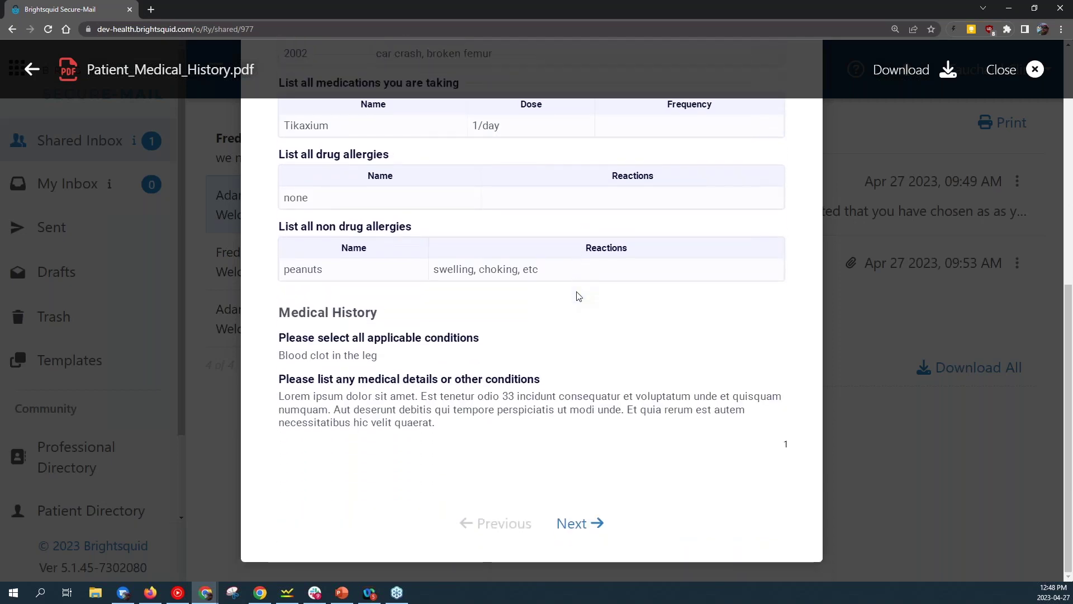
{"action": "left_click", "coordinate": [582, 523]}
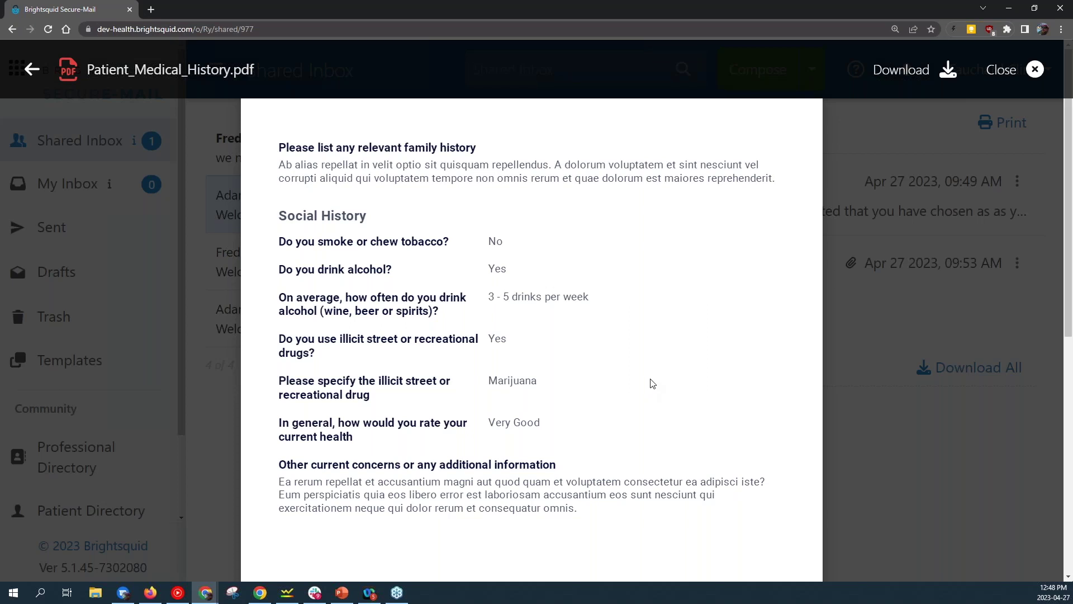
{"action": "left_click", "coordinate": [912, 468]}
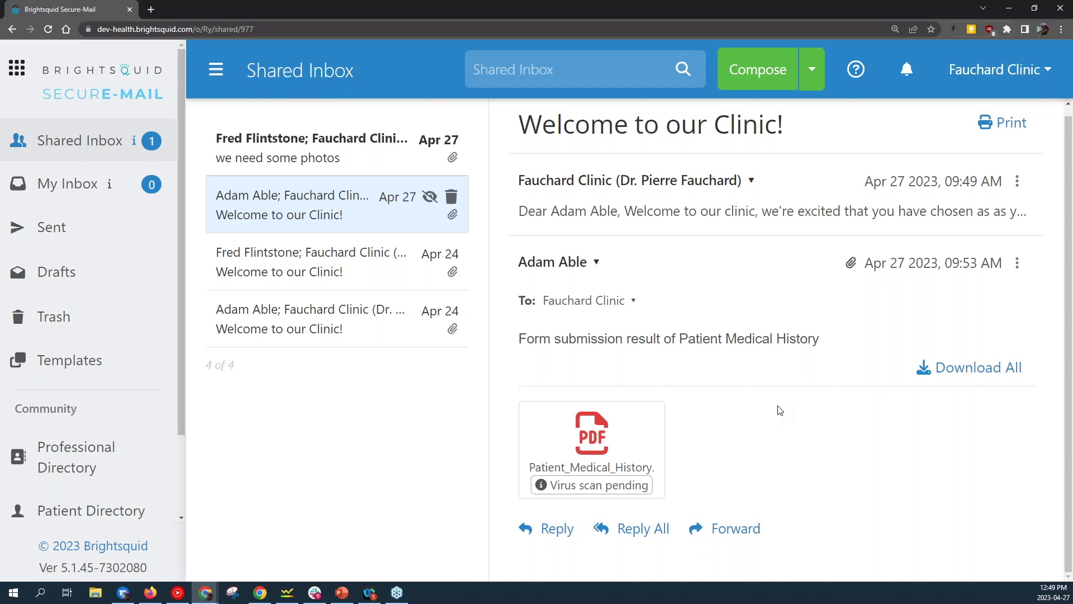
- Switch to the patient's inbox in Firefox and open the unread "Welcome to our Clinic!" message with its Patient Medical History form
{"action": "key", "text": "alt+Tab"}
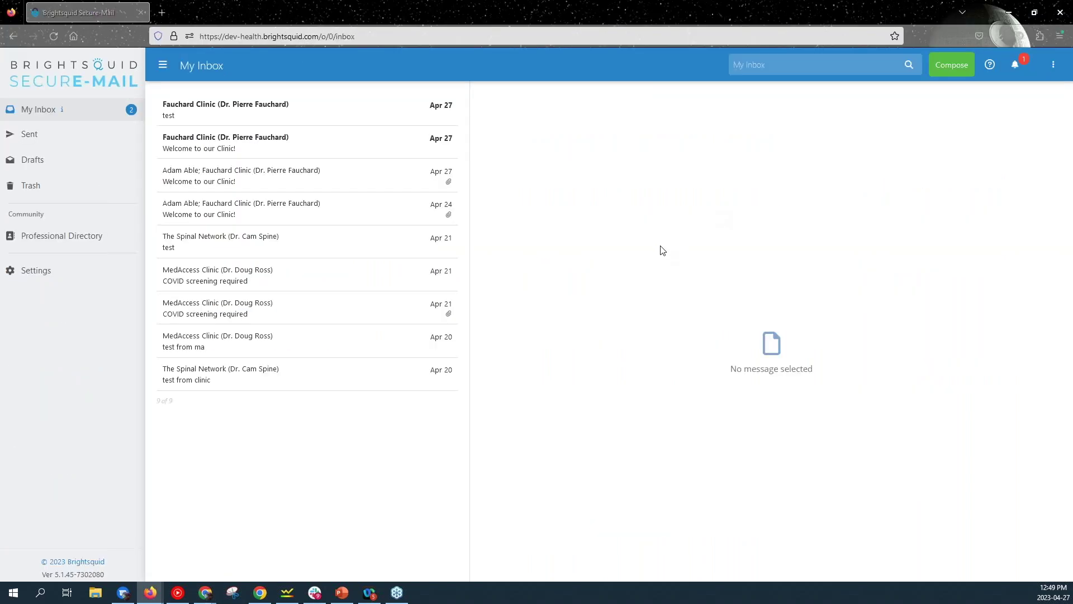
{"action": "key", "text": "ctrl+plus"}
{"action": "key", "text": "ctrl+plus"}
{"action": "key", "text": "ctrl+plus"}
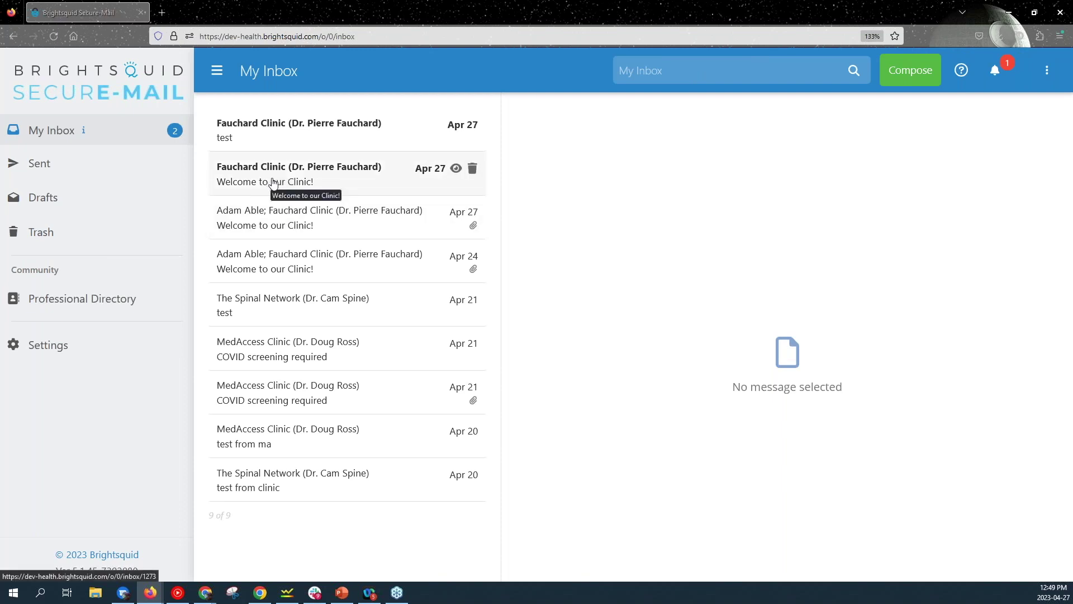
{"action": "left_click", "coordinate": [333, 183]}
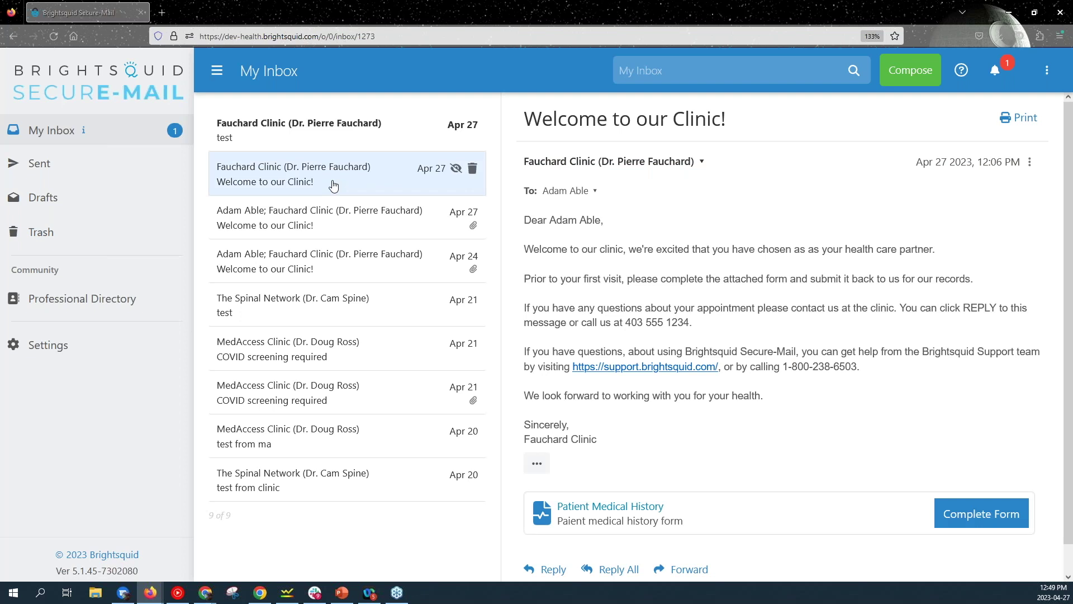
{"action": "scroll", "coordinate": [732, 348], "scroll_direction": "down", "scroll_amount": 1}
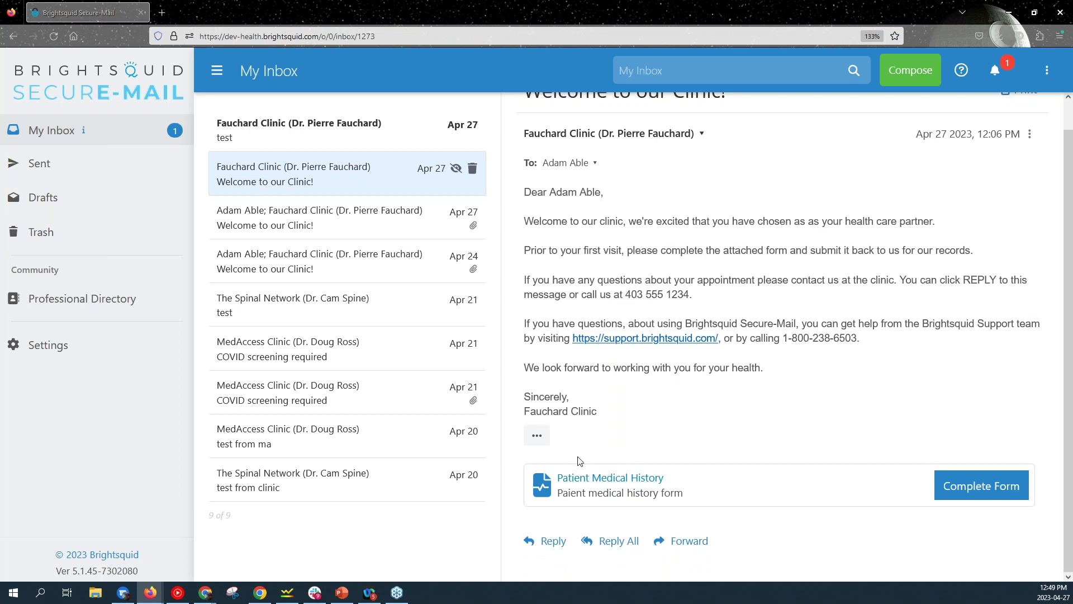
- Open the Patient Medical History form and examine its prefilled names, question sections and remaining fields through to the end
{"action": "left_click", "coordinate": [992, 494]}
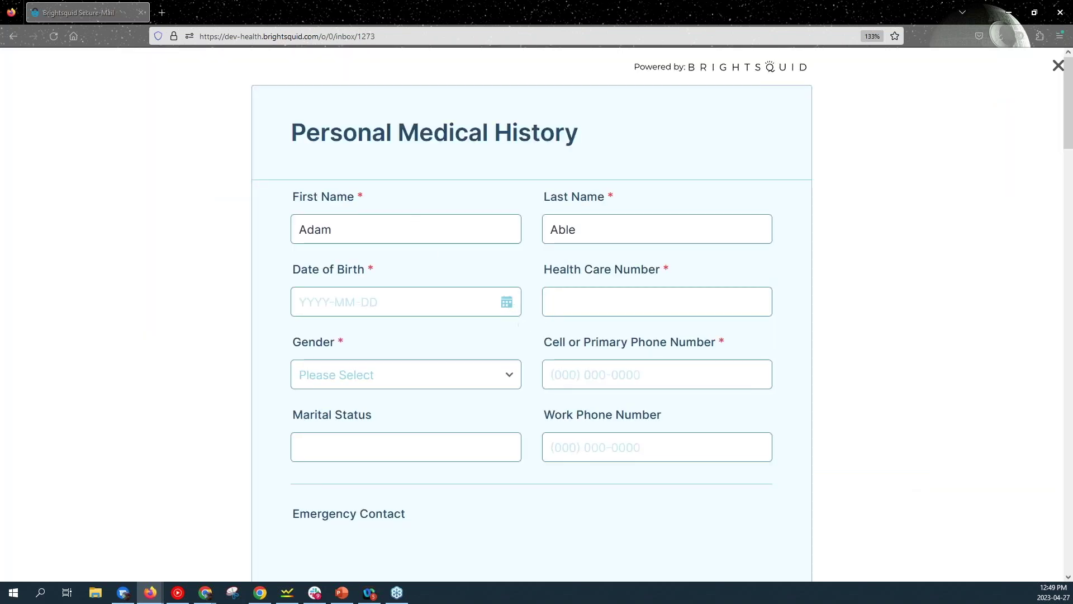
{"action": "scroll", "coordinate": [486, 187], "scroll_direction": "down", "scroll_amount": 3}
{"action": "left_click", "coordinate": [479, 179]}
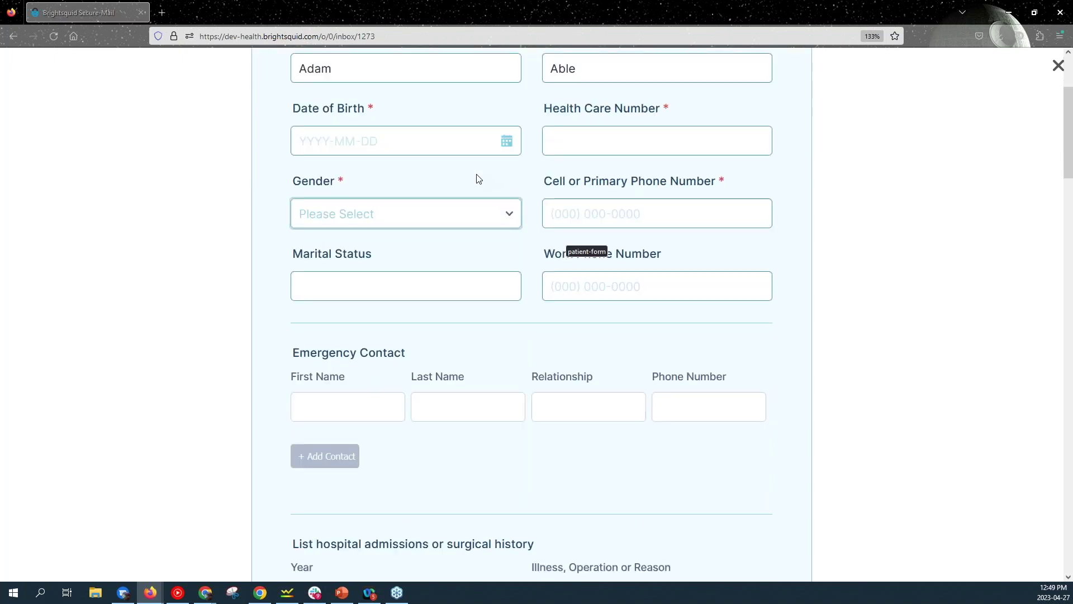
{"action": "scroll", "coordinate": [479, 179], "scroll_direction": "up", "scroll_amount": 3}
{"action": "left_click", "coordinate": [361, 199]}
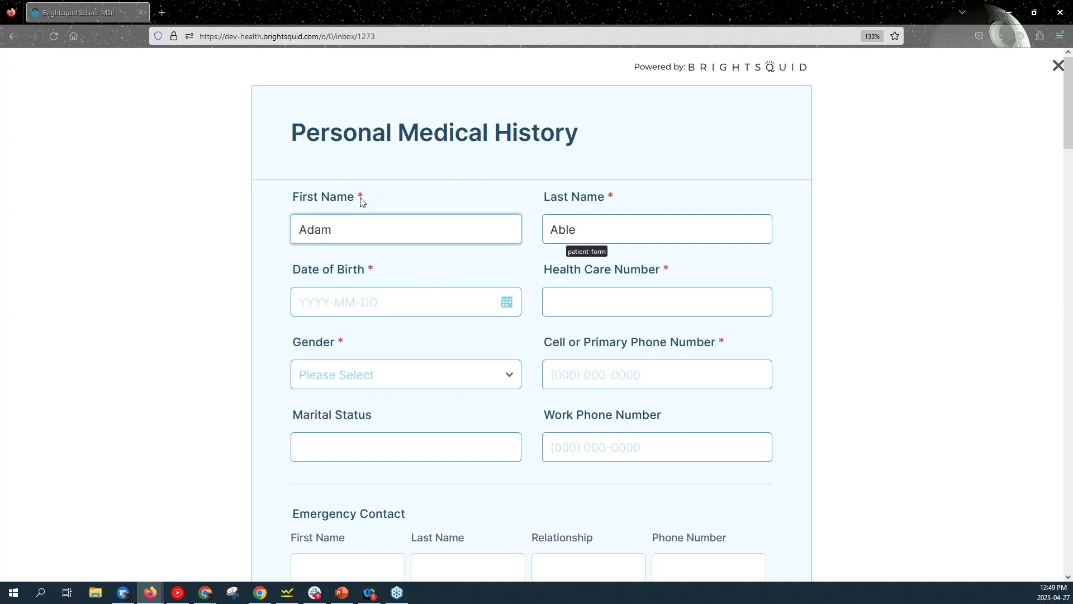
{"action": "double_click", "coordinate": [367, 200]}
{"action": "left_click", "coordinate": [389, 204]}
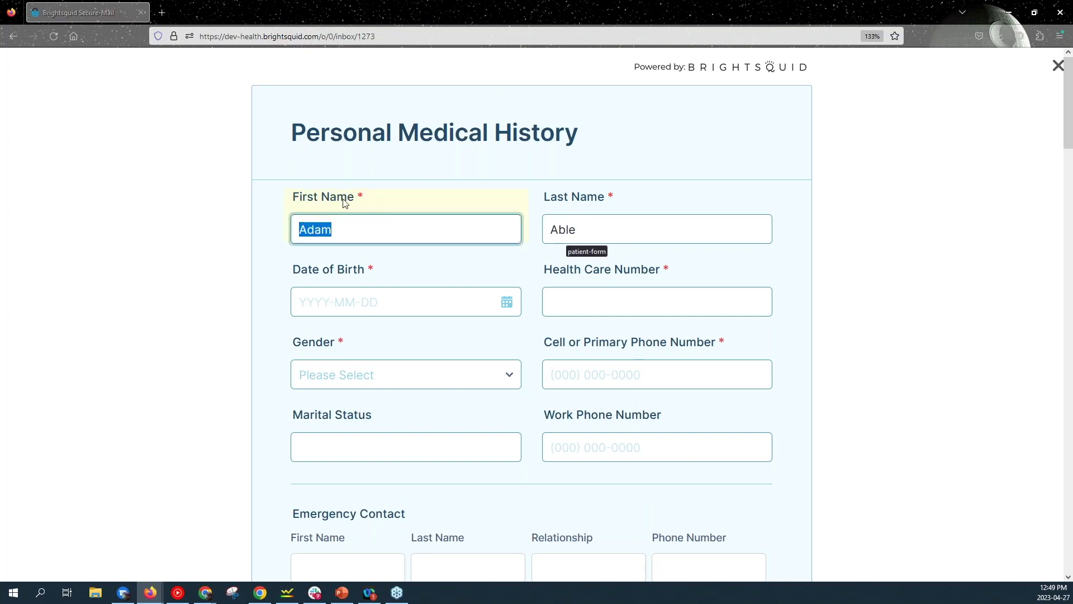
{"action": "left_click", "coordinate": [413, 168]}
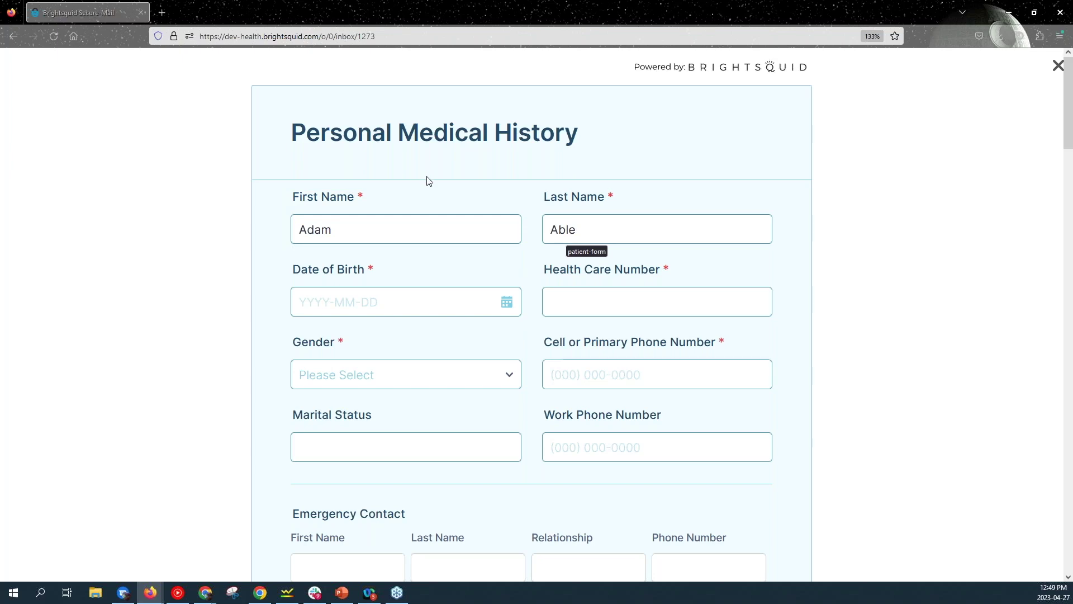
{"action": "scroll", "coordinate": [429, 181], "scroll_direction": "down", "scroll_amount": 10}
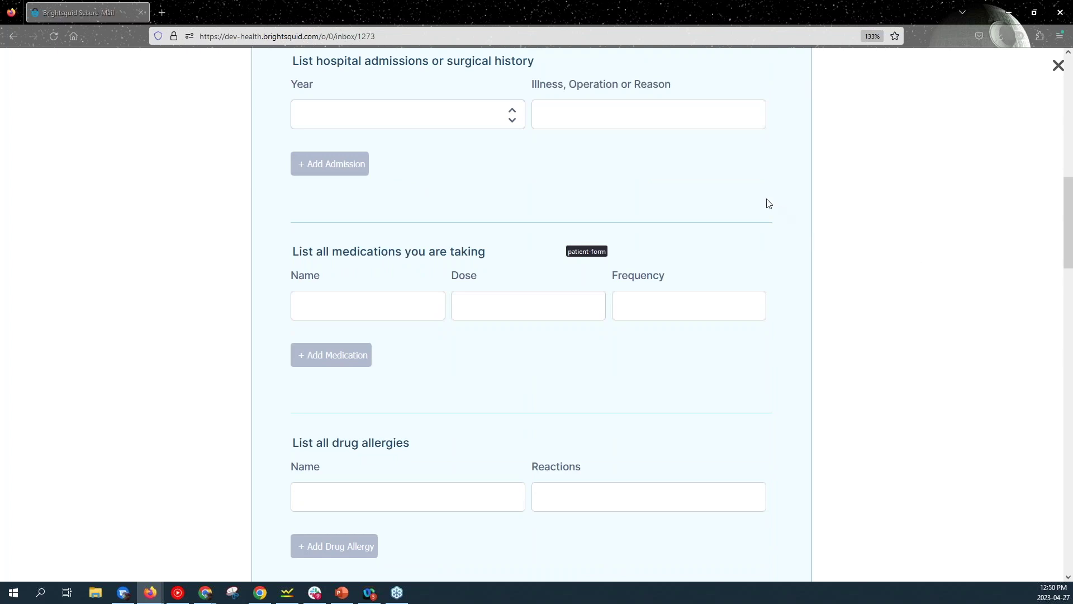
{"action": "scroll", "coordinate": [768, 203], "scroll_direction": "down", "scroll_amount": 4}
{"action": "scroll", "coordinate": [768, 203], "scroll_direction": "down", "scroll_amount": 10}
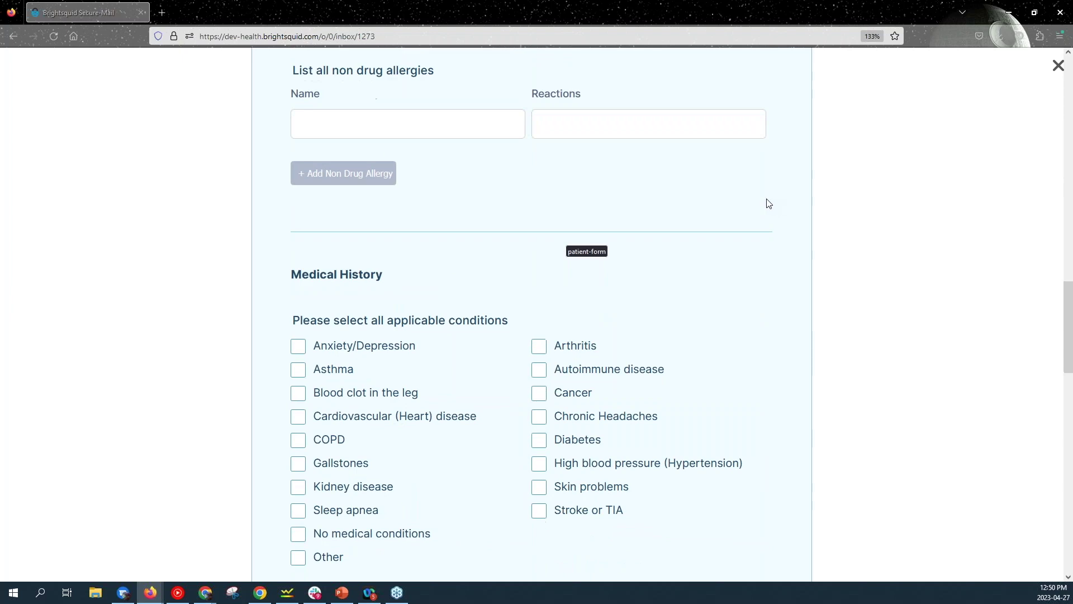
{"action": "scroll", "coordinate": [531, 313], "scroll_direction": "down", "scroll_amount": 9}
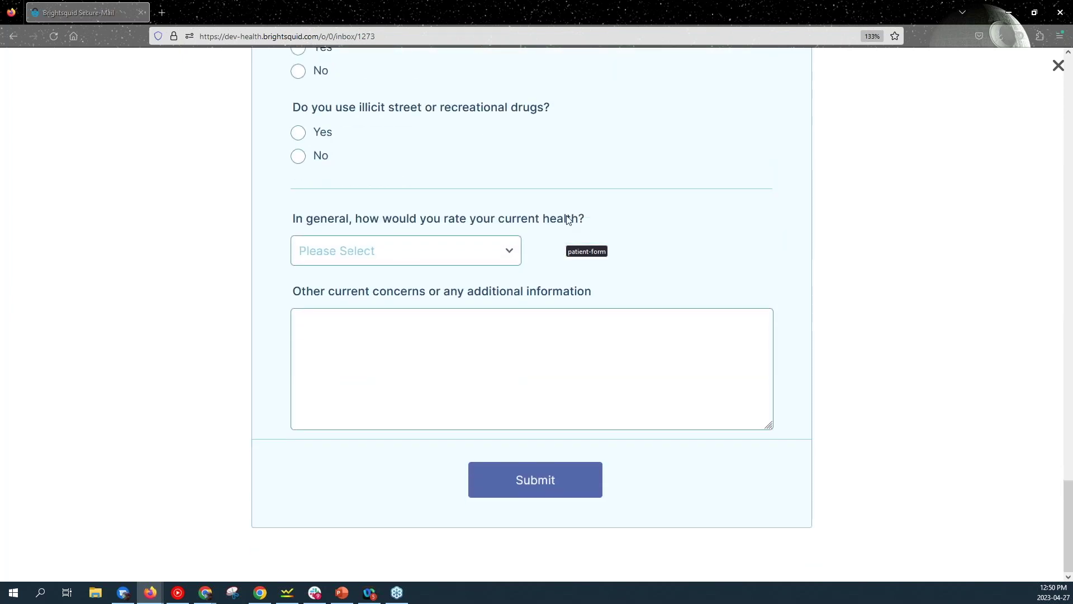
- Rate the current health as Very Good and answer Yes to using illicit street or recreational drugs
{"action": "left_click", "coordinate": [464, 250]}
{"action": "left_click", "coordinate": [401, 322]}
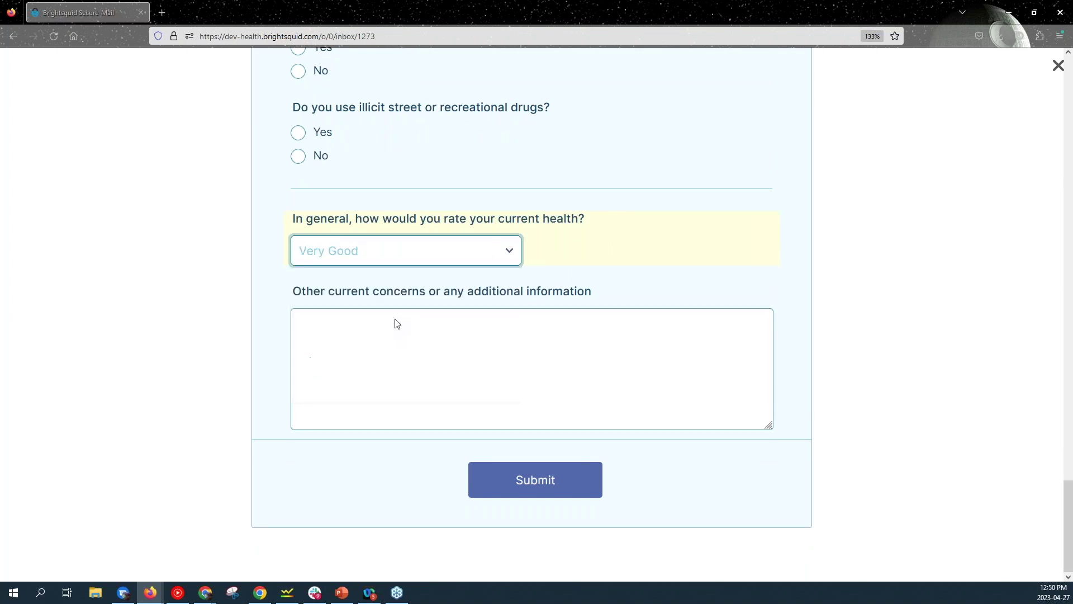
{"action": "left_click", "coordinate": [299, 159]}
{"action": "left_click", "coordinate": [298, 134]}
{"action": "left_click", "coordinate": [298, 157]}
{"action": "left_click", "coordinate": [298, 133]}
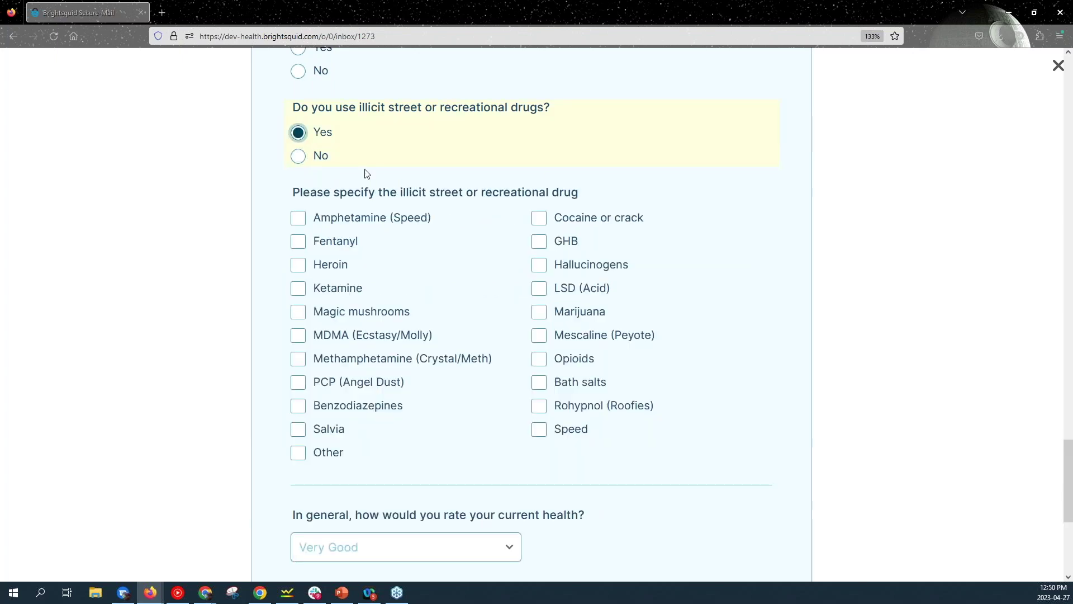
- Mark Mescaline (Peyote), Opioids and Rohypnol (Roofies) as the drugs used, and try to submit the form before closing it
{"action": "left_click", "coordinate": [540, 337]}
{"action": "left_click", "coordinate": [539, 360]}
{"action": "left_click", "coordinate": [540, 406]}
{"action": "scroll", "coordinate": [346, 354], "scroll_direction": "down", "scroll_amount": 5}
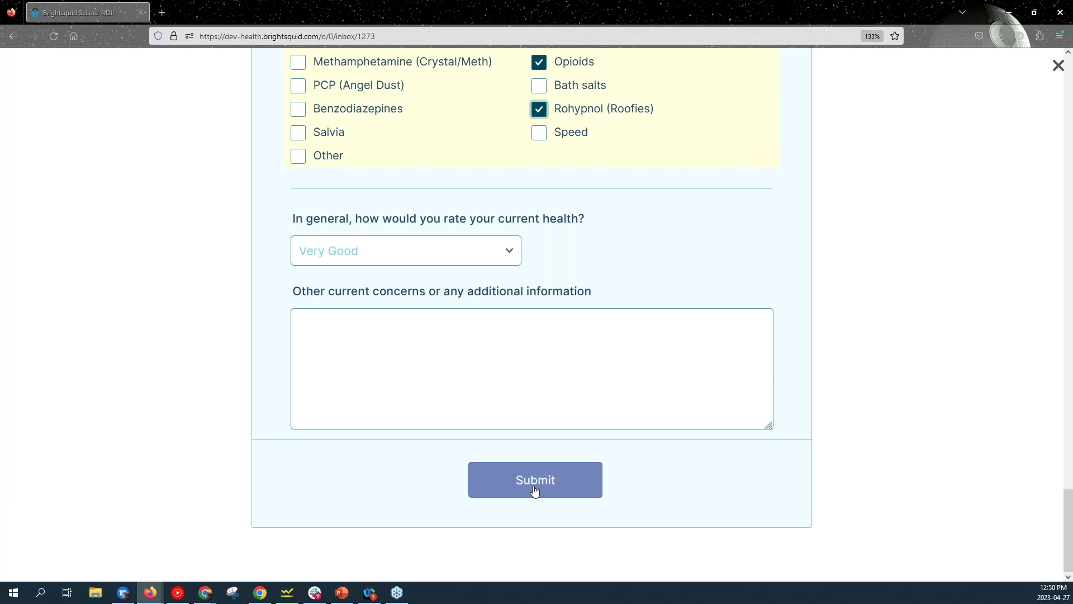
{"action": "left_click", "coordinate": [535, 479]}
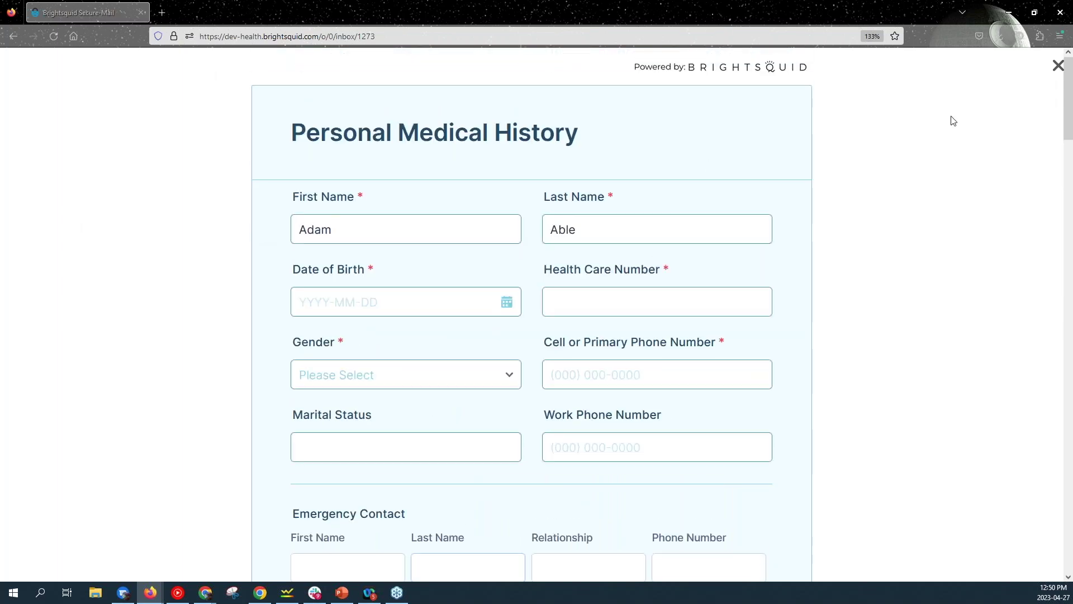
{"action": "left_click", "coordinate": [1058, 66]}
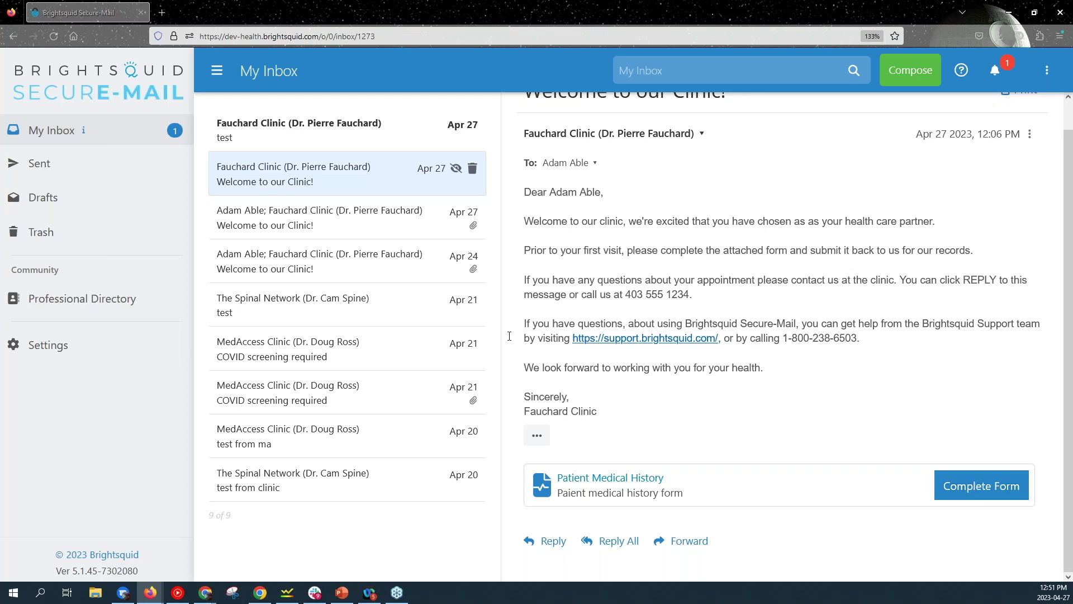
- Open the Apr 27 "Welcome to our Clinic!" conversation among the patient's sent messages and check the form submission's attachment and date
{"action": "left_click", "coordinate": [72, 167]}
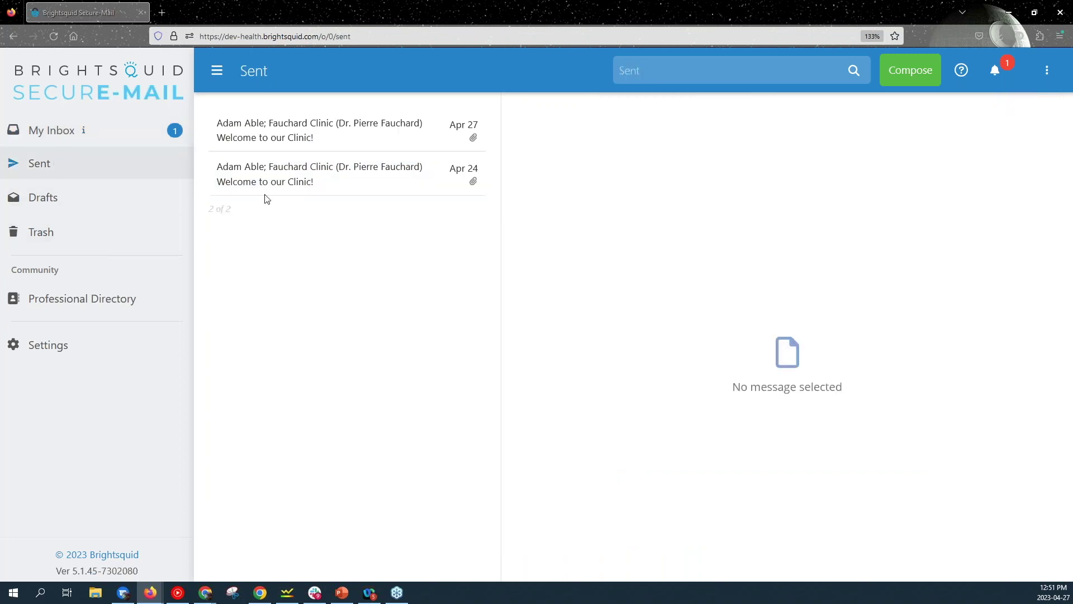
{"action": "left_click", "coordinate": [335, 141]}
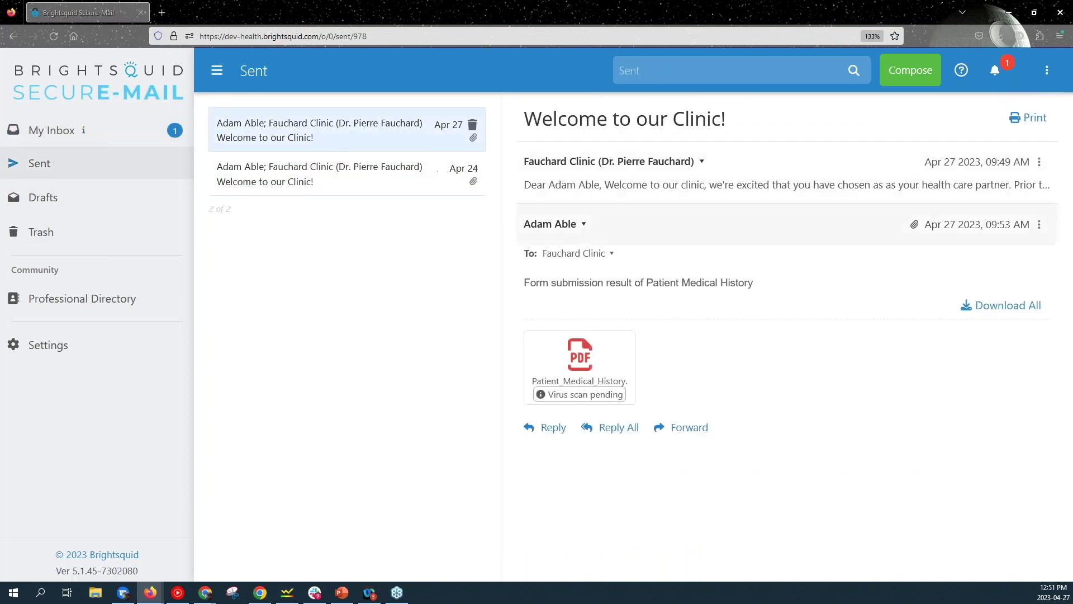
{"action": "mouse_move", "coordinate": [578, 367]}
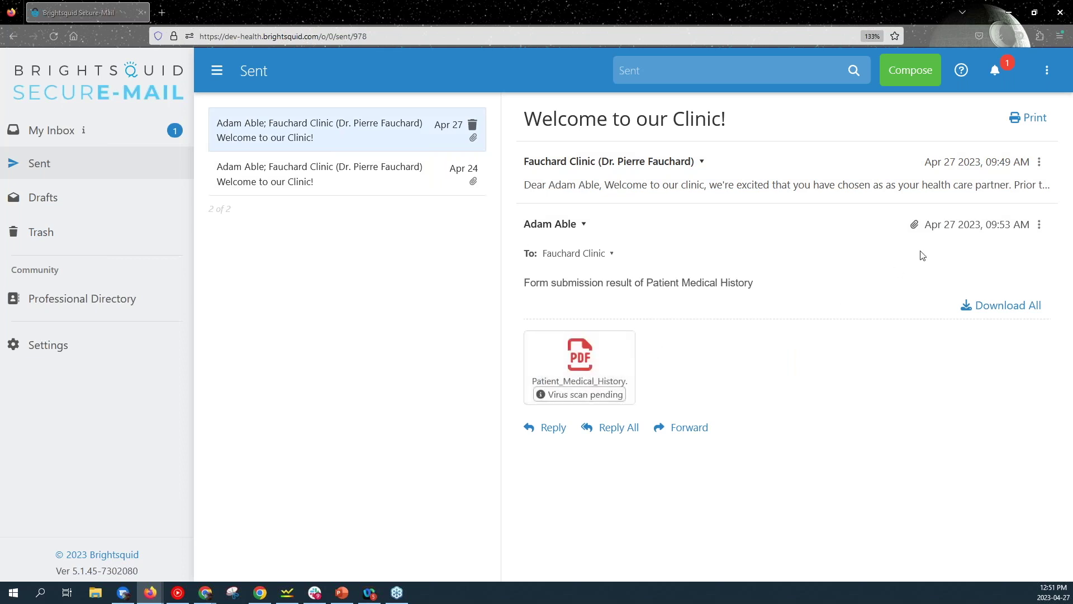
{"action": "double_click", "coordinate": [950, 224]}
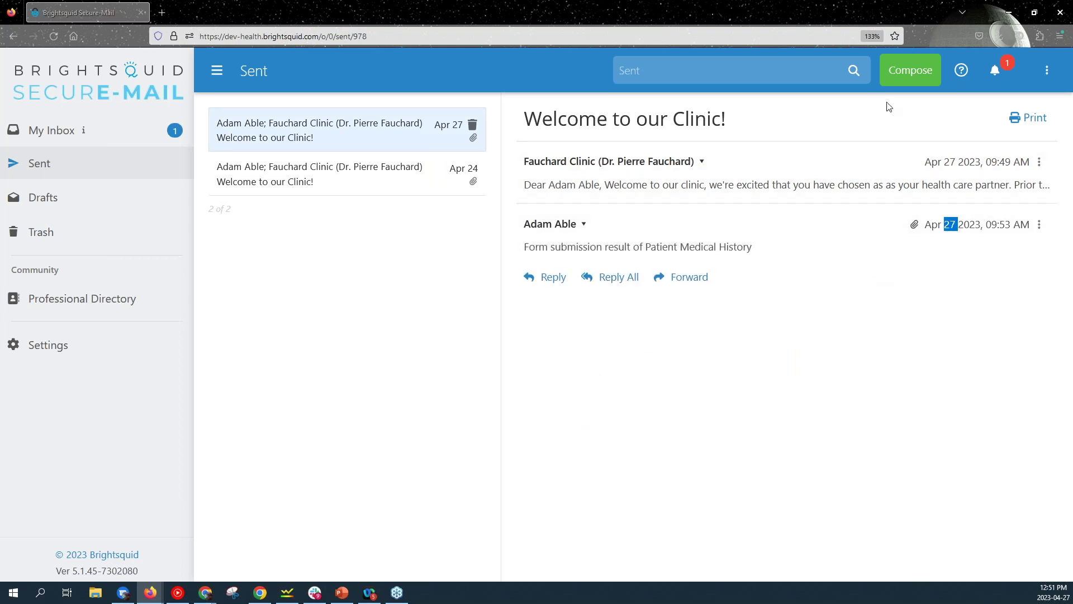
- Switch to the clinic's mailbox in Chrome, start a new message and view the forms available for the recipient
{"action": "left_click", "coordinate": [1009, 12]}
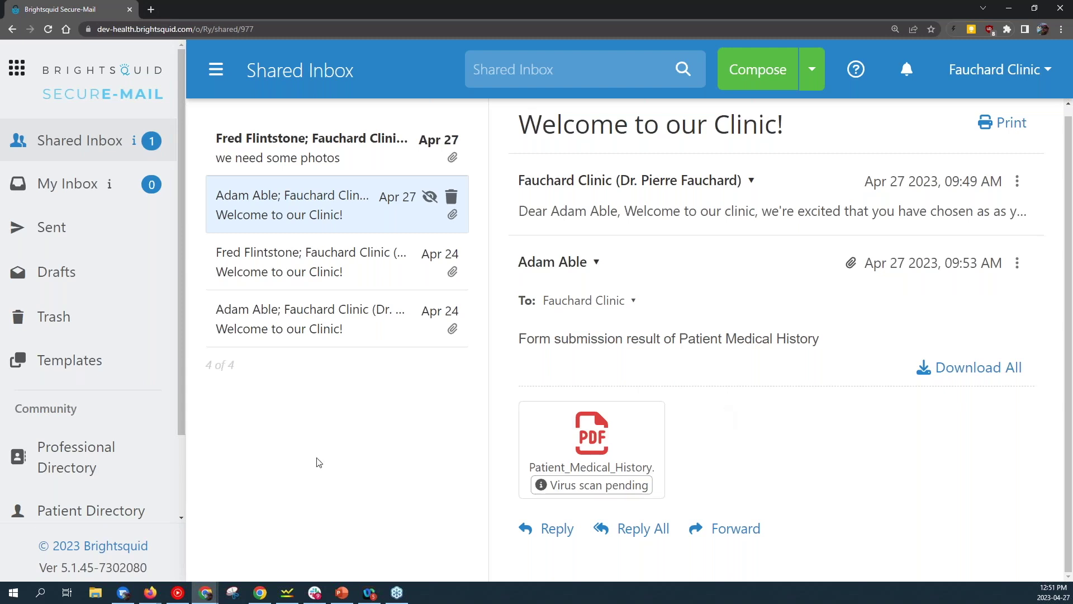
{"action": "left_click", "coordinate": [758, 70]}
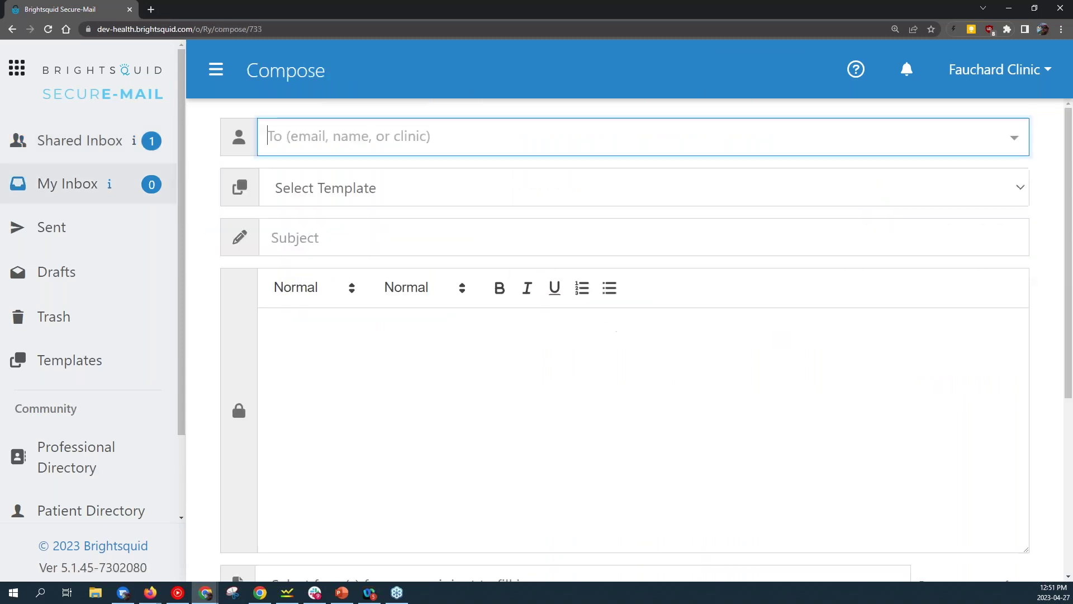
{"action": "scroll", "coordinate": [757, 223], "scroll_direction": "down", "scroll_amount": 2}
{"action": "scroll", "coordinate": [572, 327], "scroll_direction": "down", "scroll_amount": 3}
{"action": "left_click", "coordinate": [603, 306]}
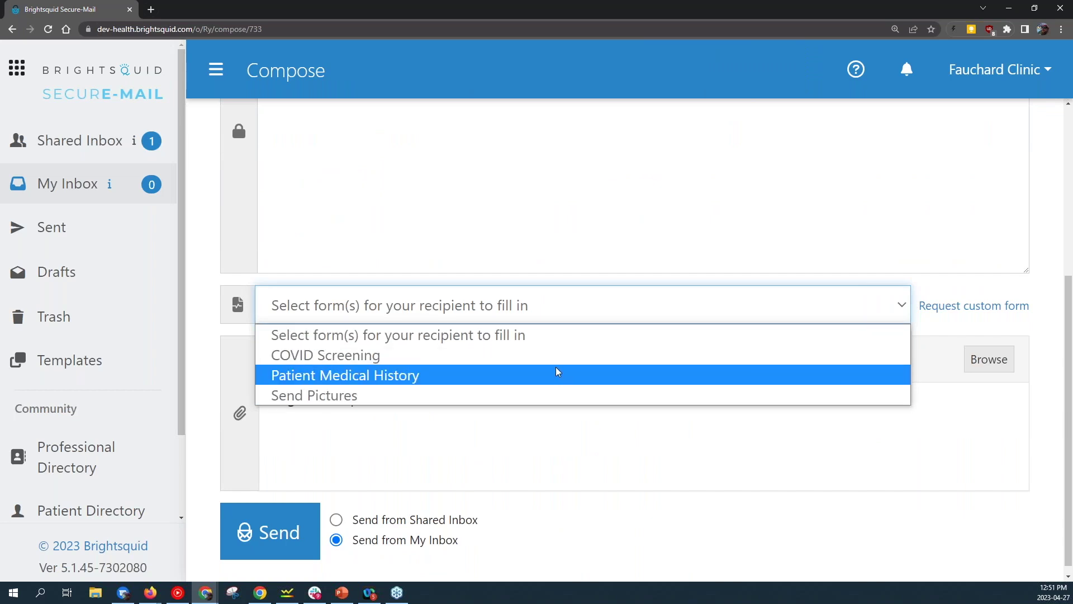
{"action": "left_click", "coordinate": [626, 432]}
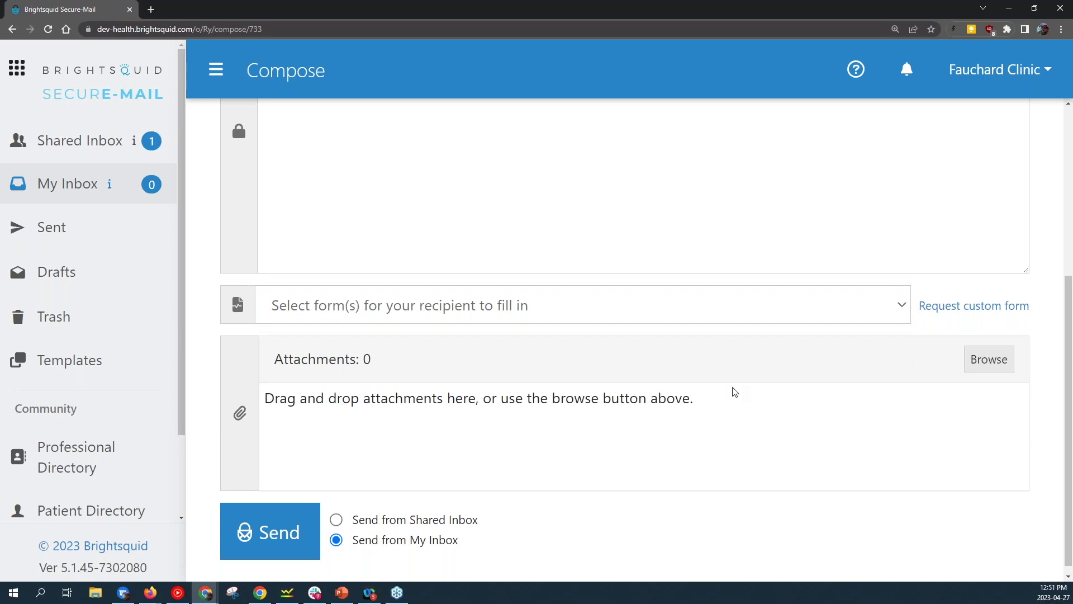
- Point out the "Request custom form" link in the new message and review the available form list again
{"action": "left_click_drag", "start_coordinate": [1046, 316], "coordinate": [938, 319]}
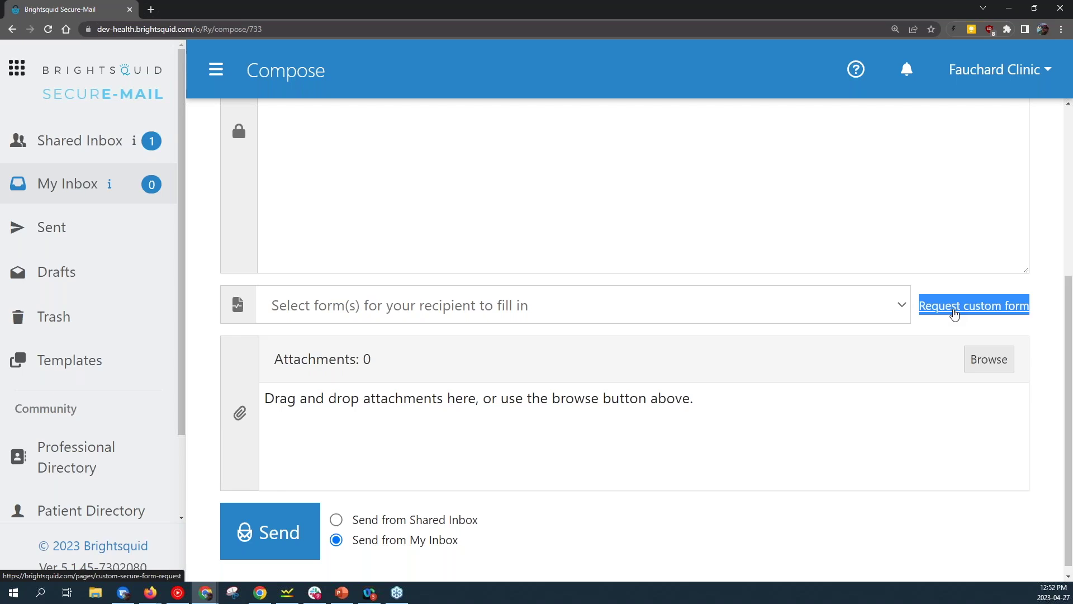
{"action": "left_click", "coordinate": [808, 301]}
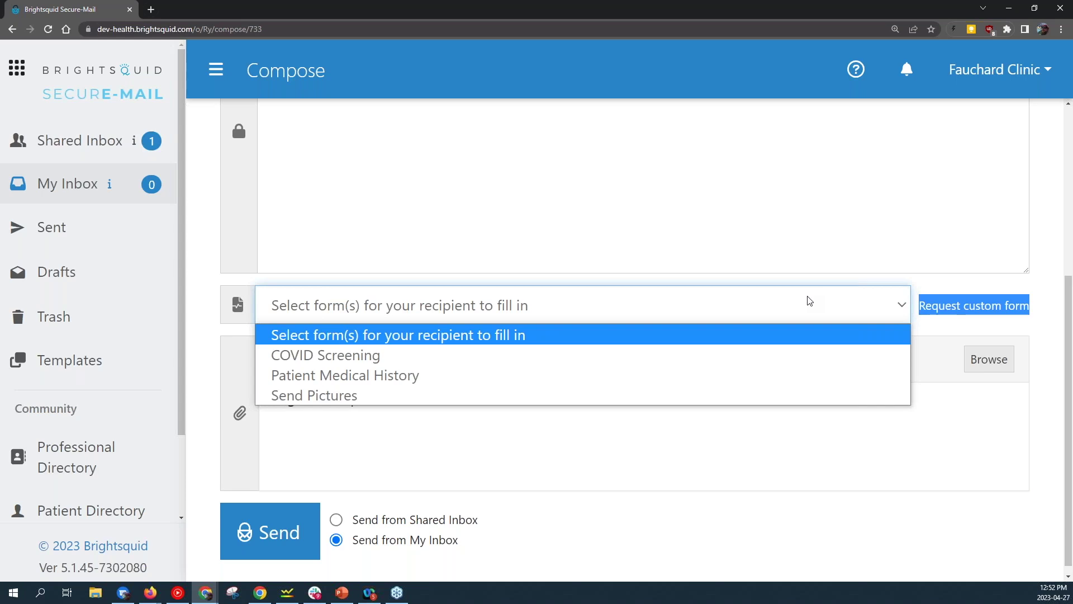
{"action": "scroll", "coordinate": [515, 234], "scroll_direction": "up", "scroll_amount": 5}
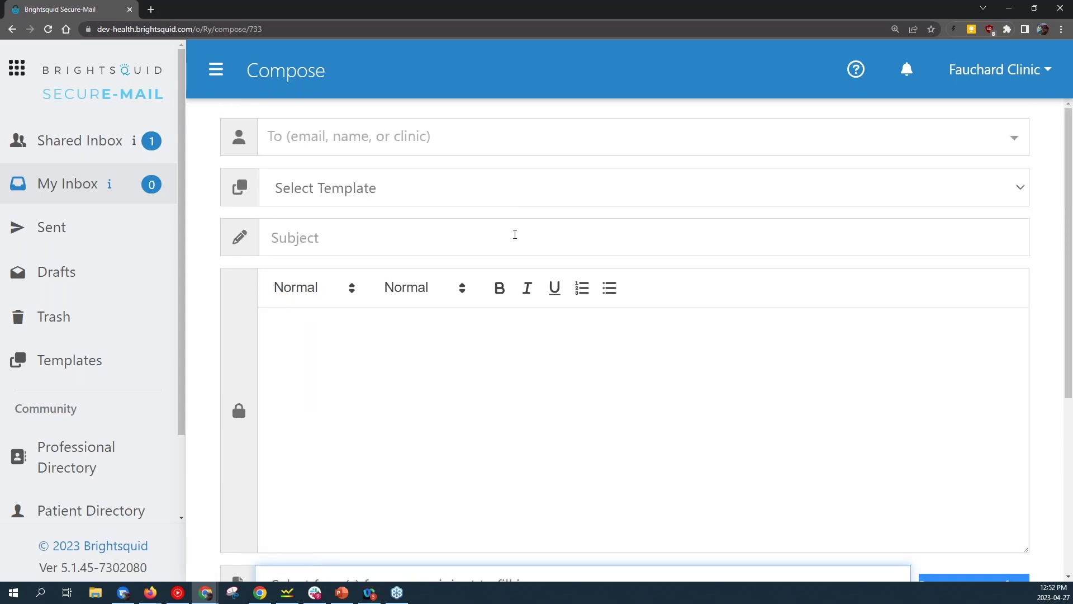
- Open the unread Apr 27 "we need some photos" conversation in the Shared Inbox
{"action": "left_click", "coordinate": [330, 158]}
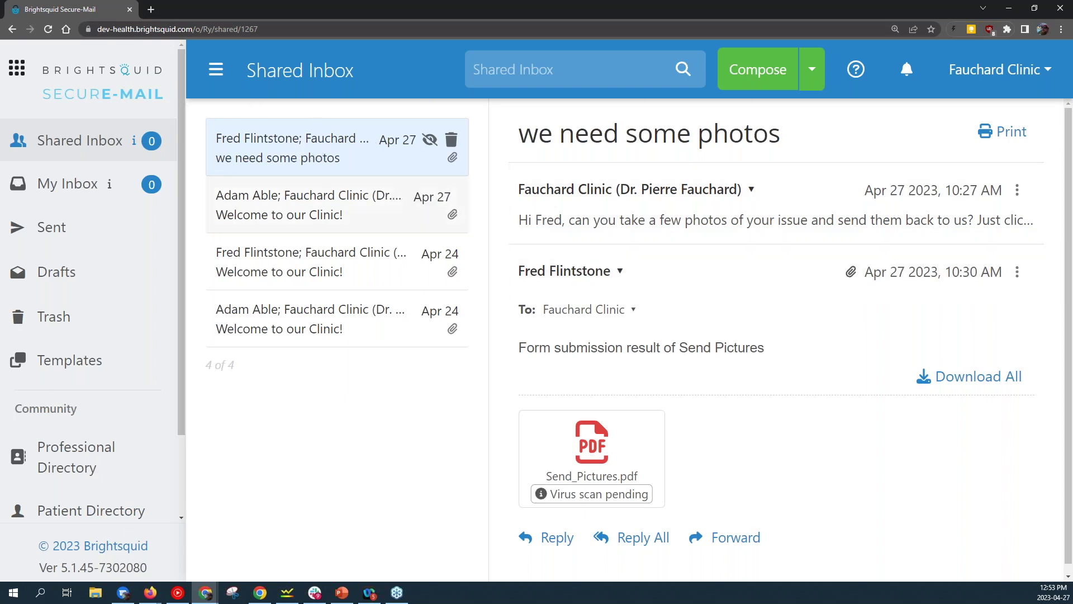
{"action": "scroll", "coordinate": [706, 437], "scroll_direction": "down", "scroll_amount": 1}
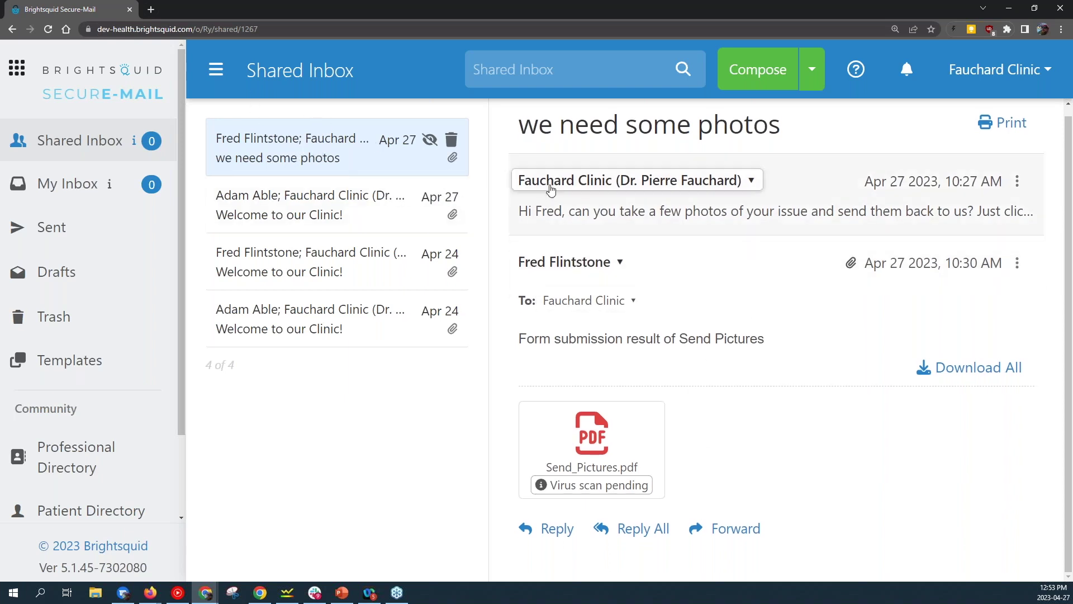
- View the patient details and both photos in the attached Send_Pictures.pdf, close it, and switch to the presentation slides
{"action": "mouse_move", "coordinate": [591, 436]}
{"action": "left_click", "coordinate": [584, 452]}
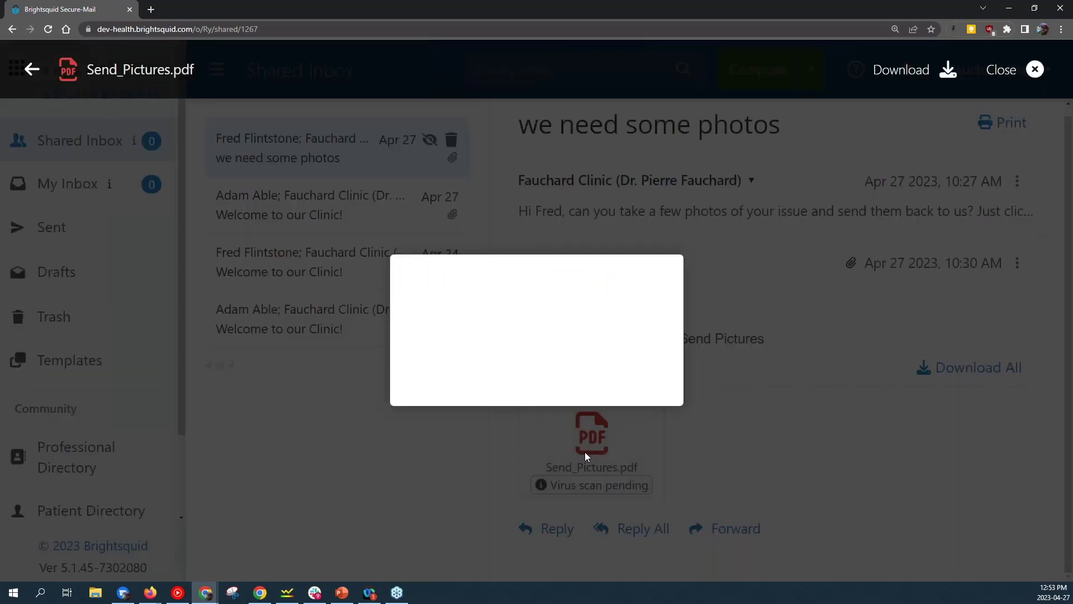
{"action": "scroll", "coordinate": [590, 364], "scroll_direction": "down", "scroll_amount": 2}
{"action": "scroll", "coordinate": [590, 363], "scroll_direction": "up", "scroll_amount": 2}
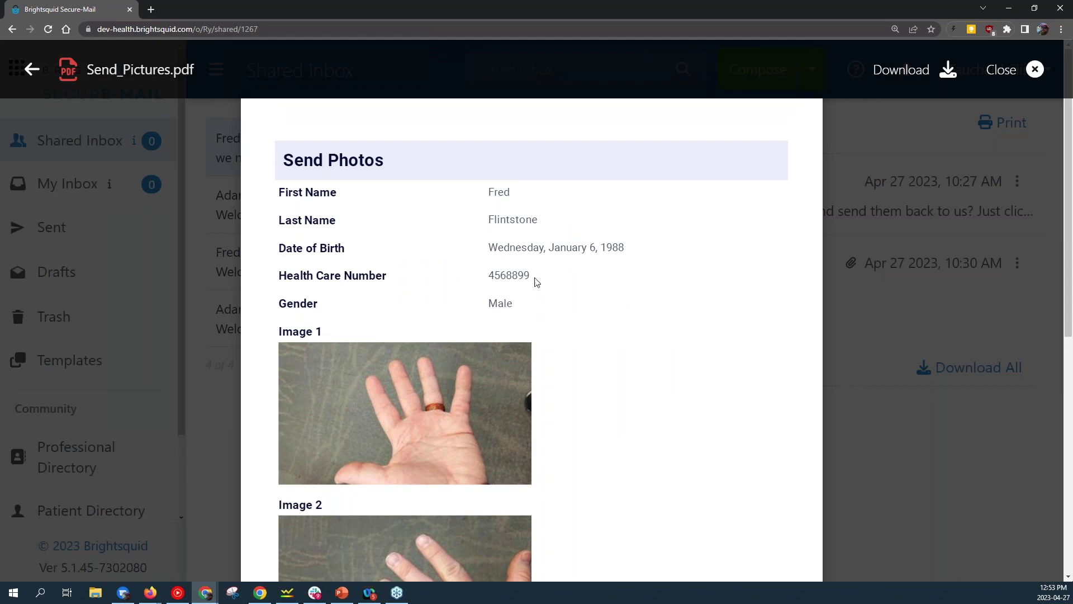
{"action": "scroll", "coordinate": [461, 266], "scroll_direction": "down", "scroll_amount": 6}
{"action": "scroll", "coordinate": [430, 232], "scroll_direction": "up", "scroll_amount": 2}
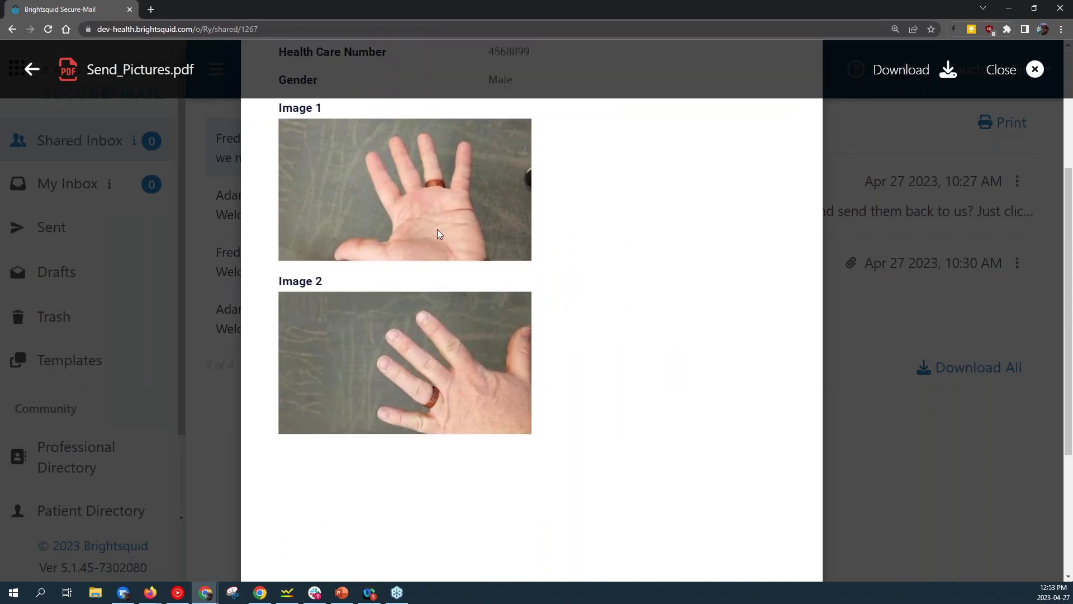
{"action": "scroll", "coordinate": [664, 389], "scroll_direction": "up", "scroll_amount": 4}
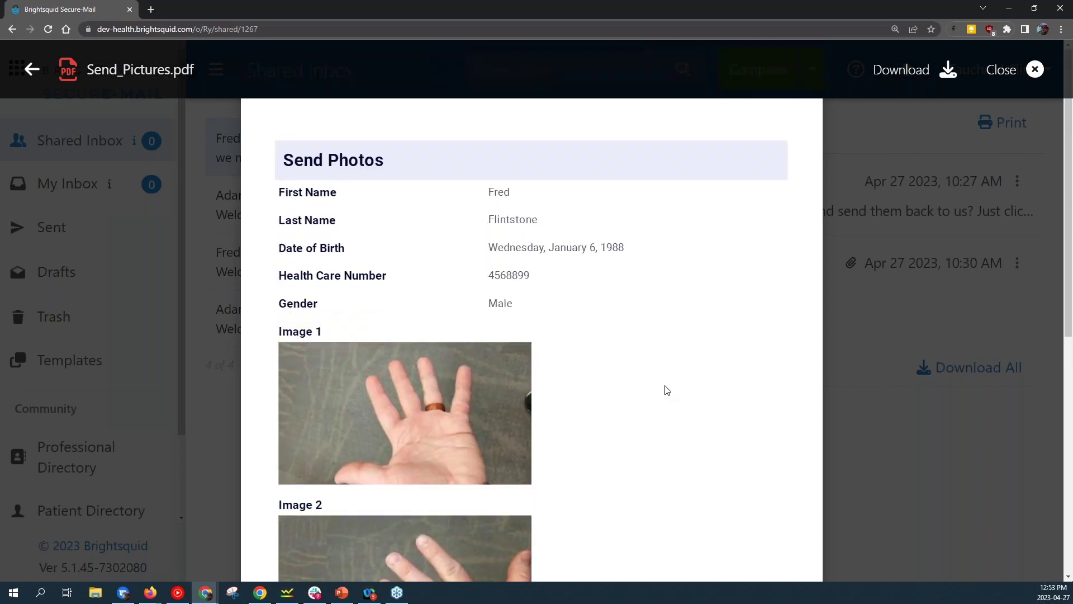
{"action": "left_click", "coordinate": [891, 479]}
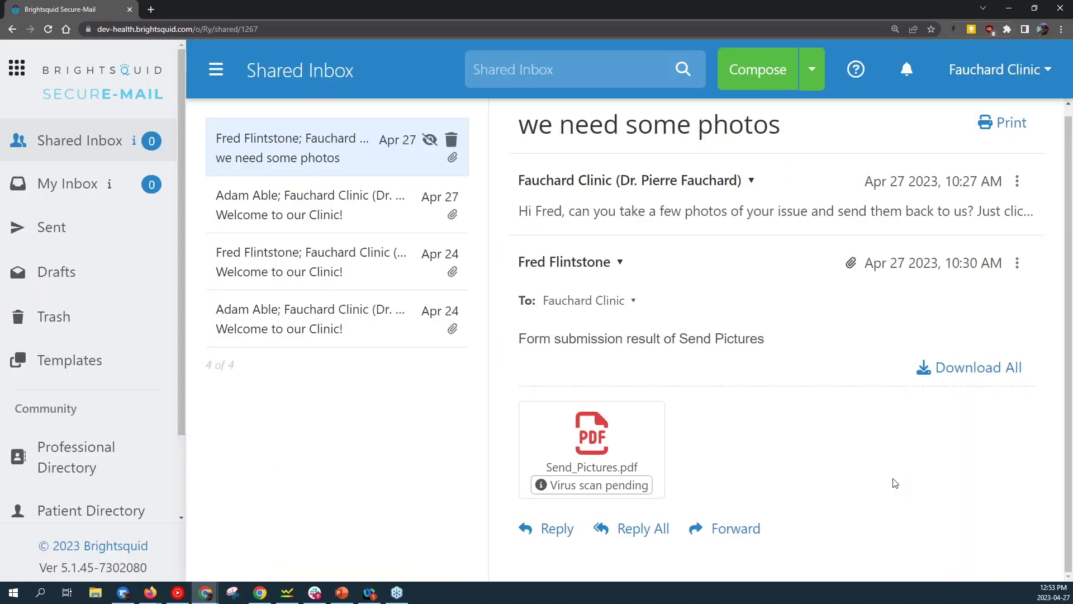
{"action": "key", "text": "alt+Tab"}
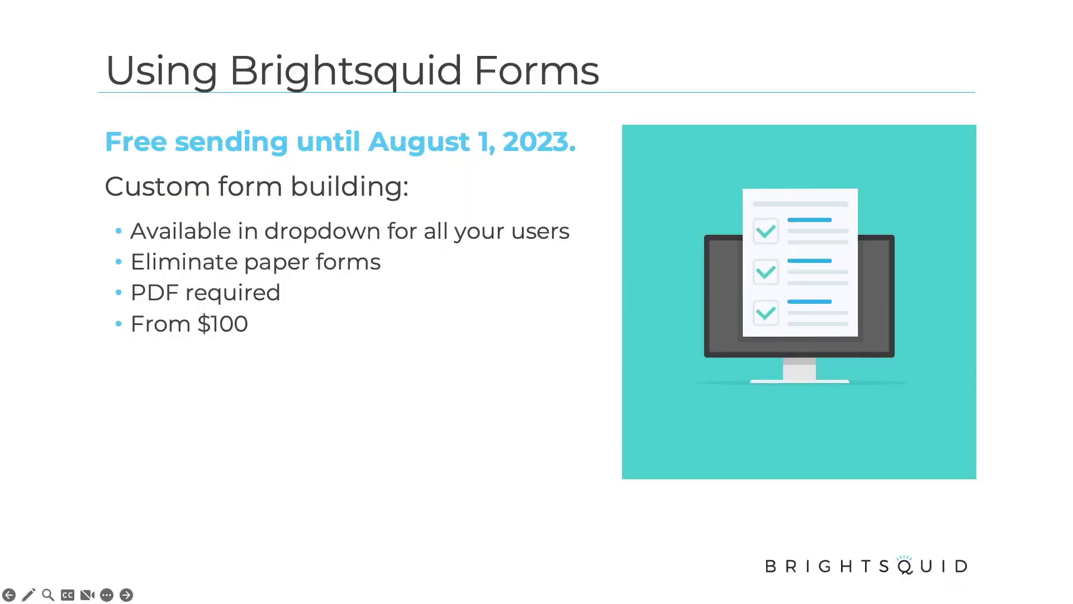